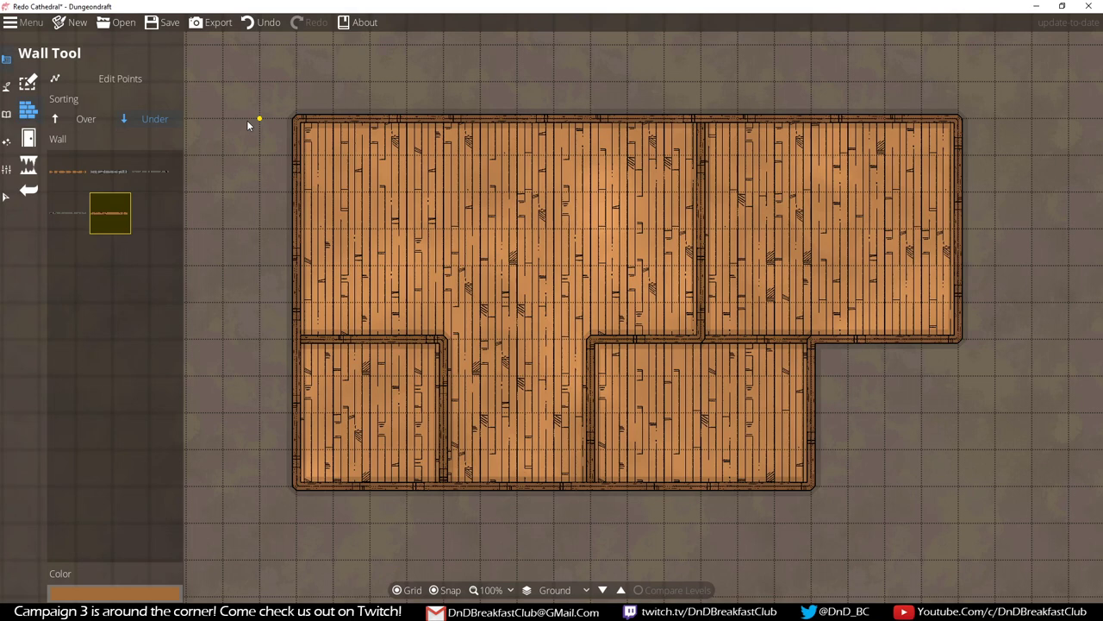
Step: Undo the last edit so the Floor Shape Tool is active again on the wooden building plan
key("ctrl+z")
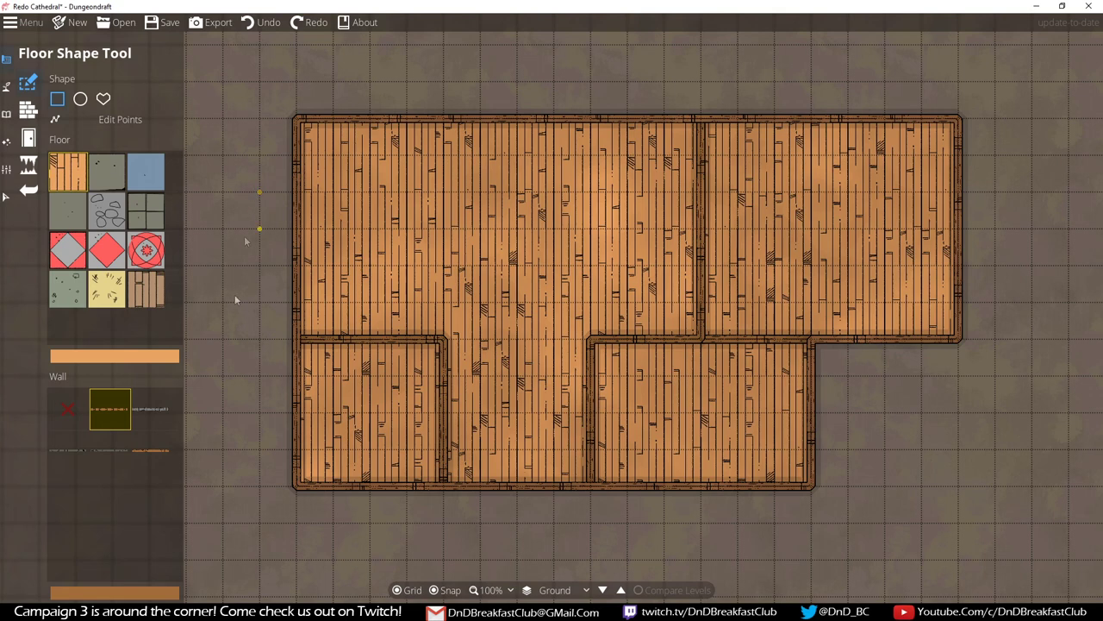
Step: Choose the Wood wall style, then try corner cuts, notches and holes in the floor and undo them
left_click(155, 450)
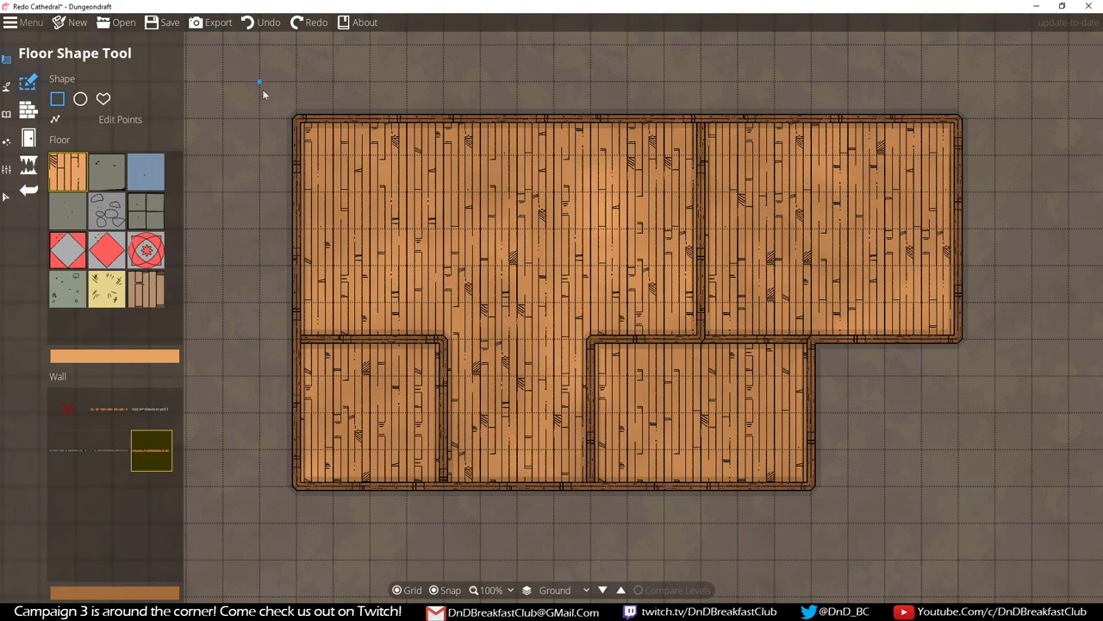
left_click_drag(263, 89, 434, 227)
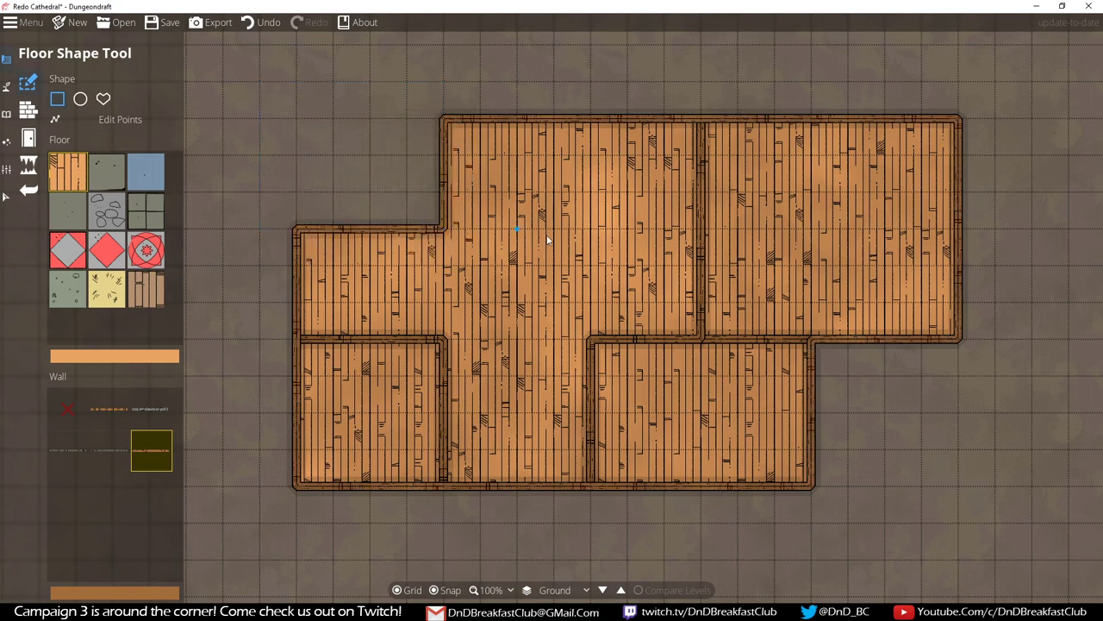
left_click_drag(519, 86, 549, 229)
left_click_drag(594, 88, 627, 155)
left_click_drag(604, 204, 627, 229)
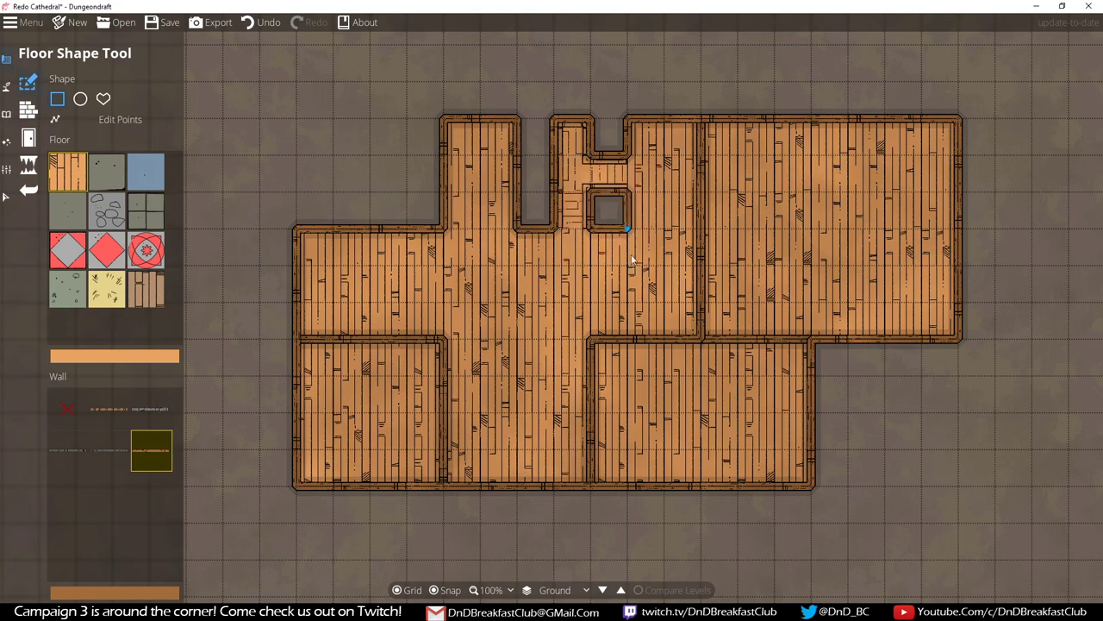
left_click_drag(480, 265, 519, 302)
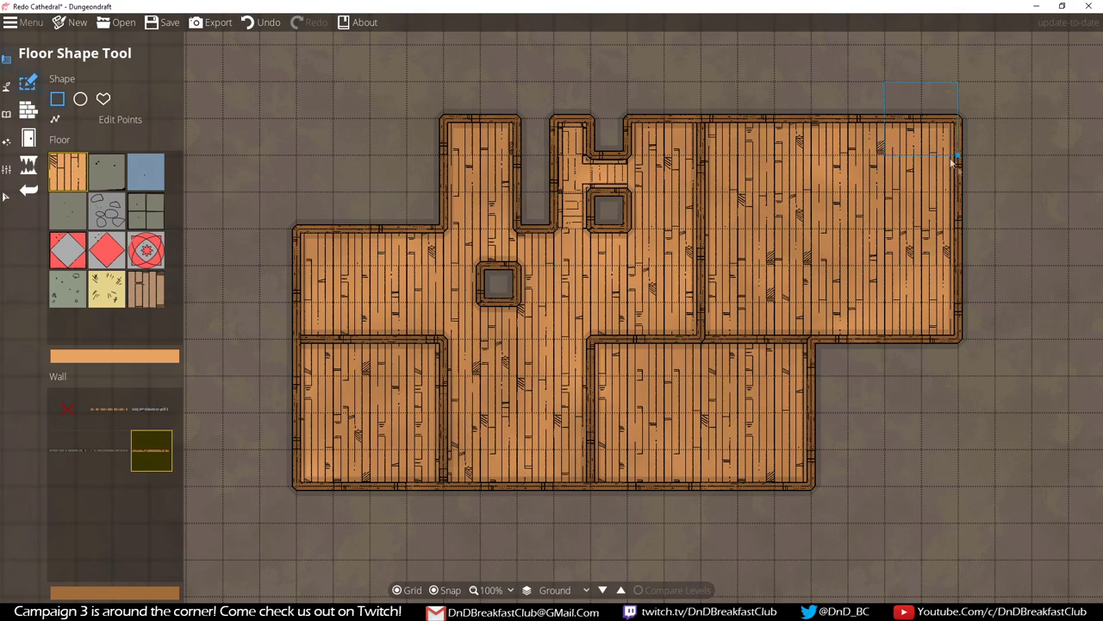
key("ctrl+z")
key("ctrl+z")
key("ctrl+z")
key("ctrl+z")
key("ctrl+z")
key("ctrl+z")
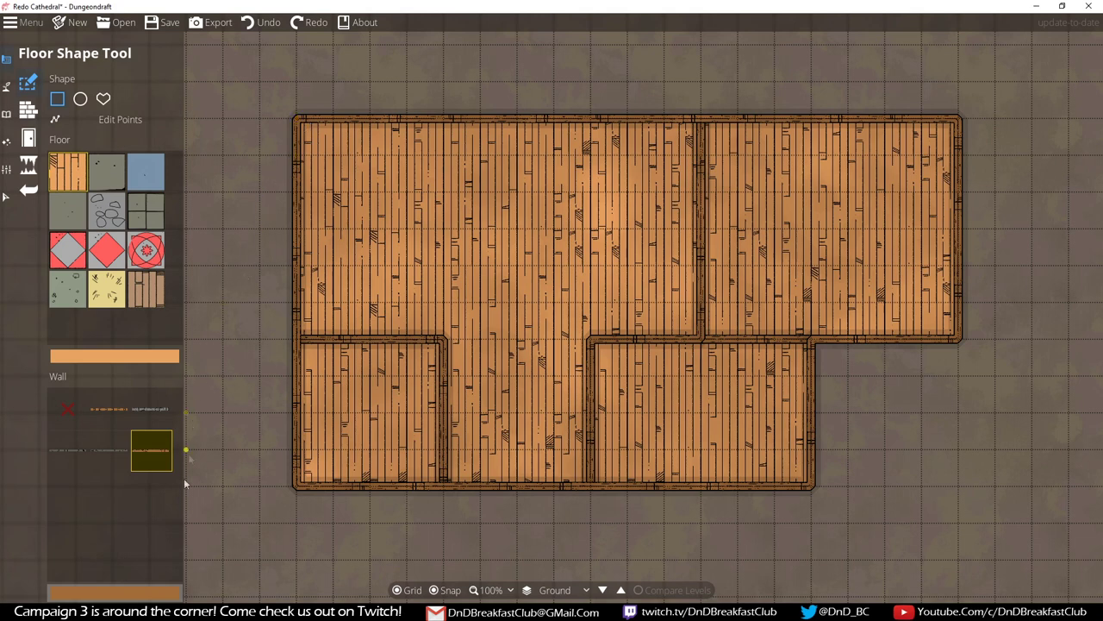
left_click(161, 593)
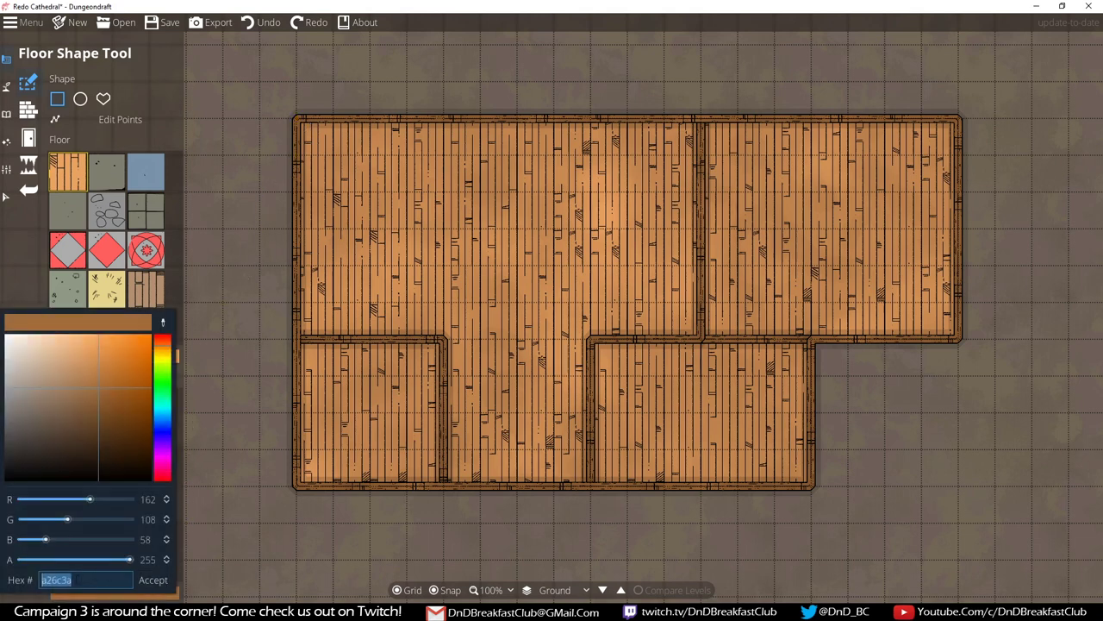
left_click(154, 579)
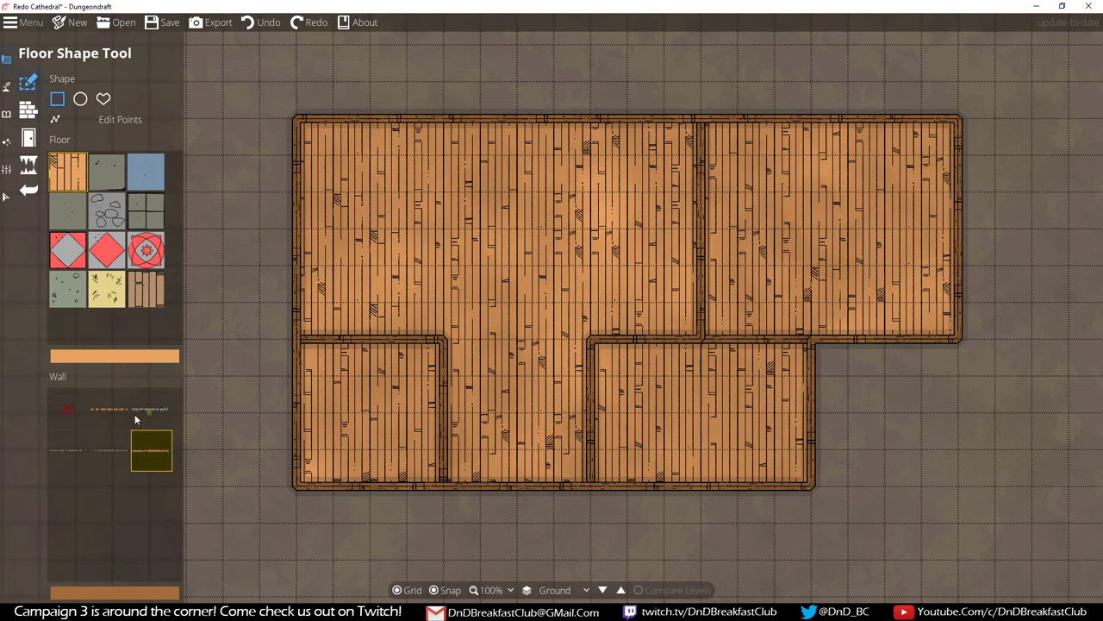
left_click_drag(304, 120, 337, 149)
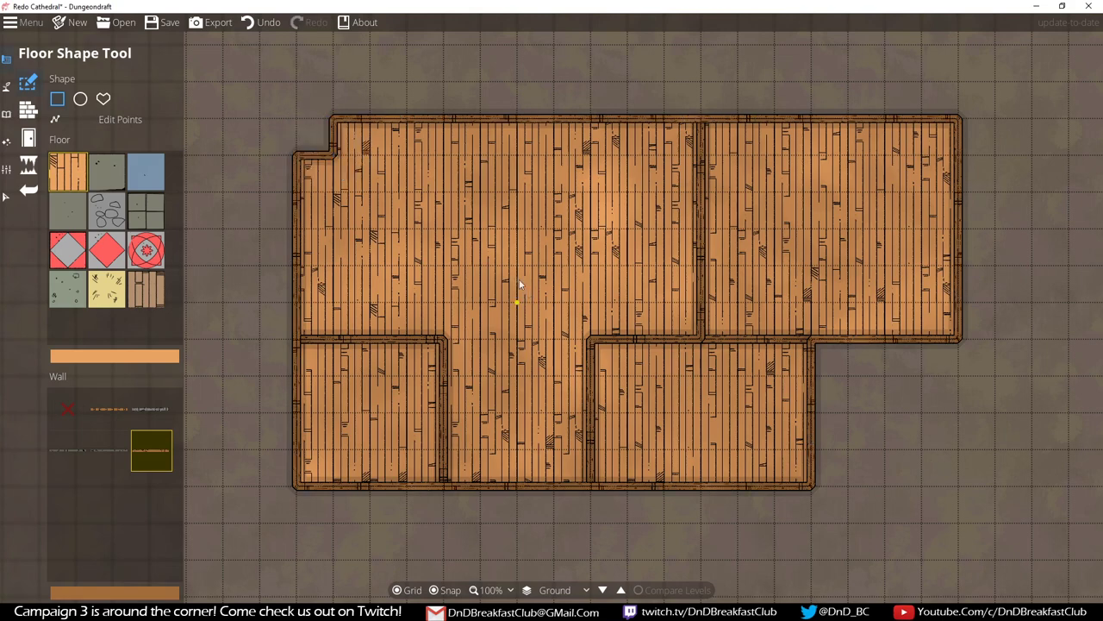
key("ctrl+z")
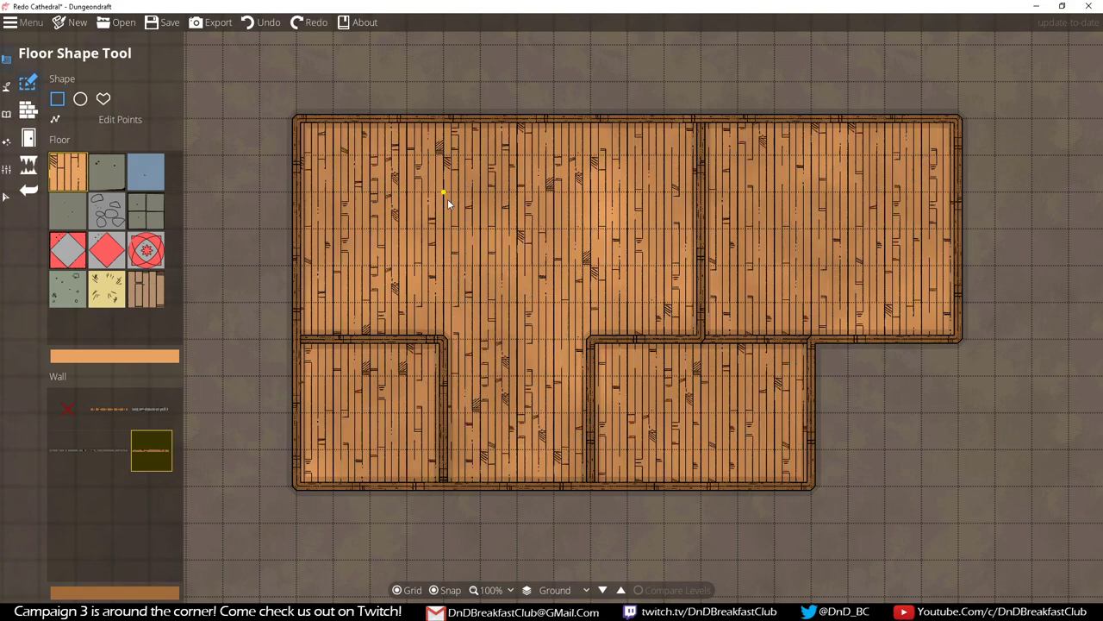
left_click(164, 591)
left_click_drag(159, 350, 170, 324)
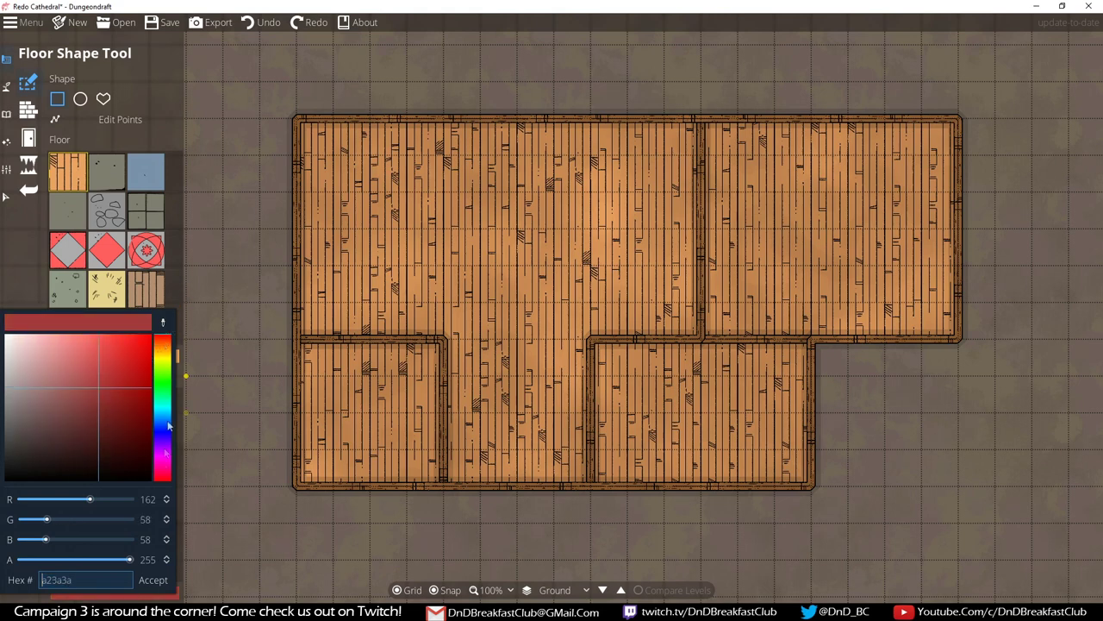
left_click(153, 579)
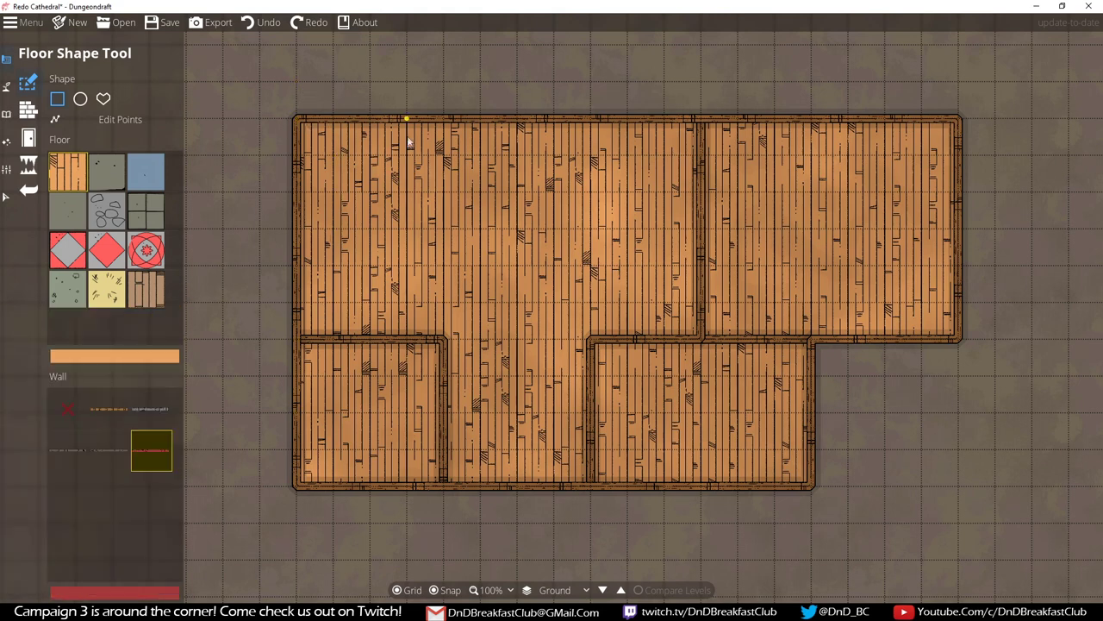
left_click_drag(291, 127, 334, 157)
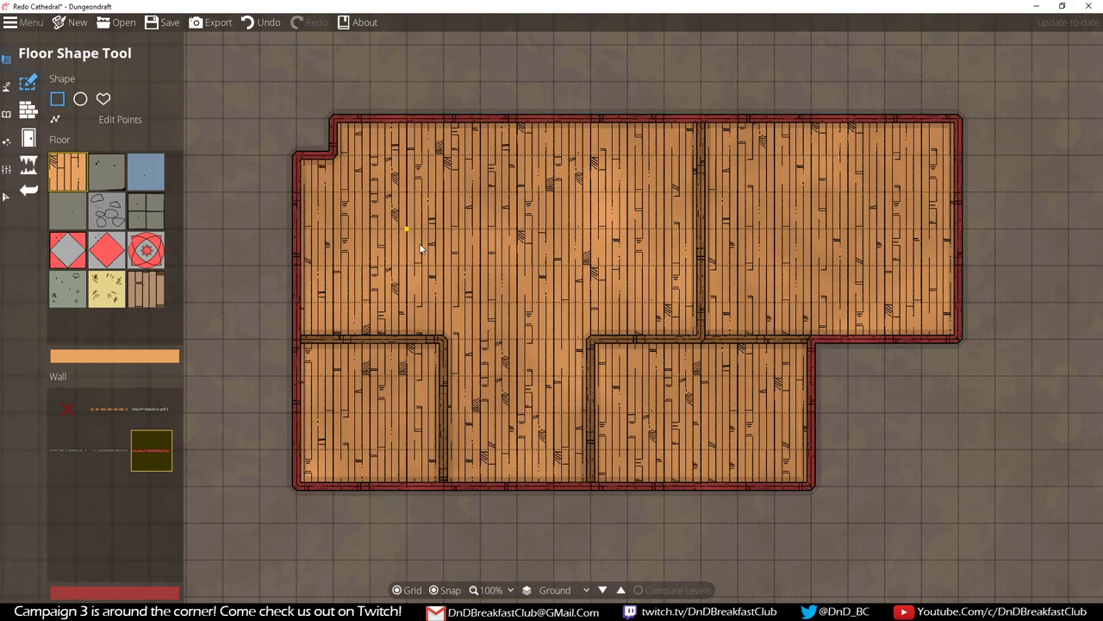
left_click_drag(337, 158, 295, 118)
left_click(160, 594)
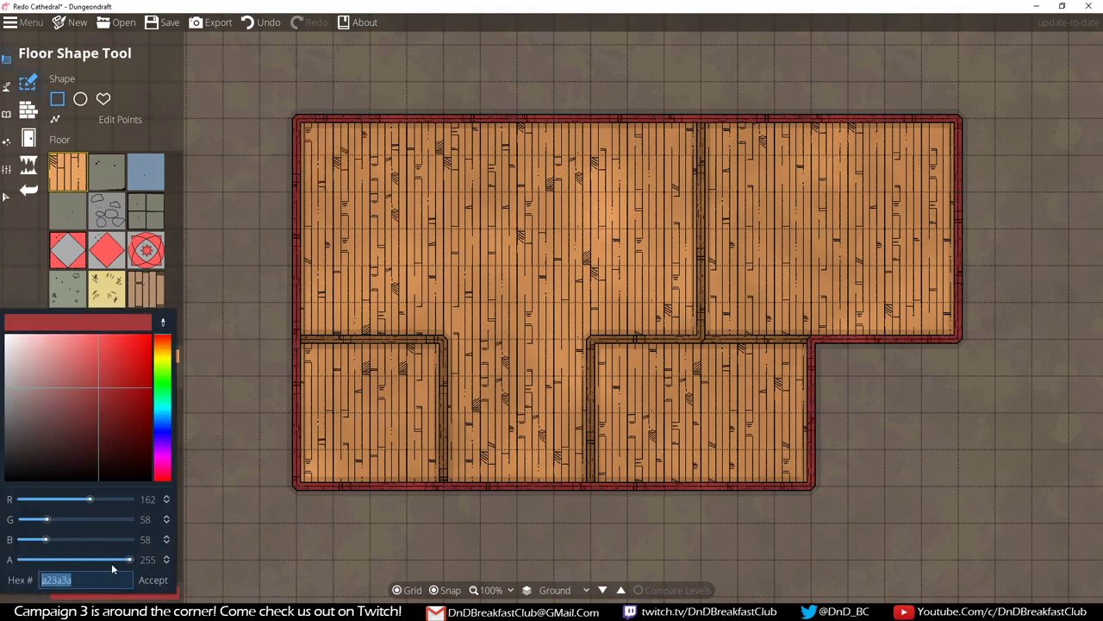
left_click(153, 579)
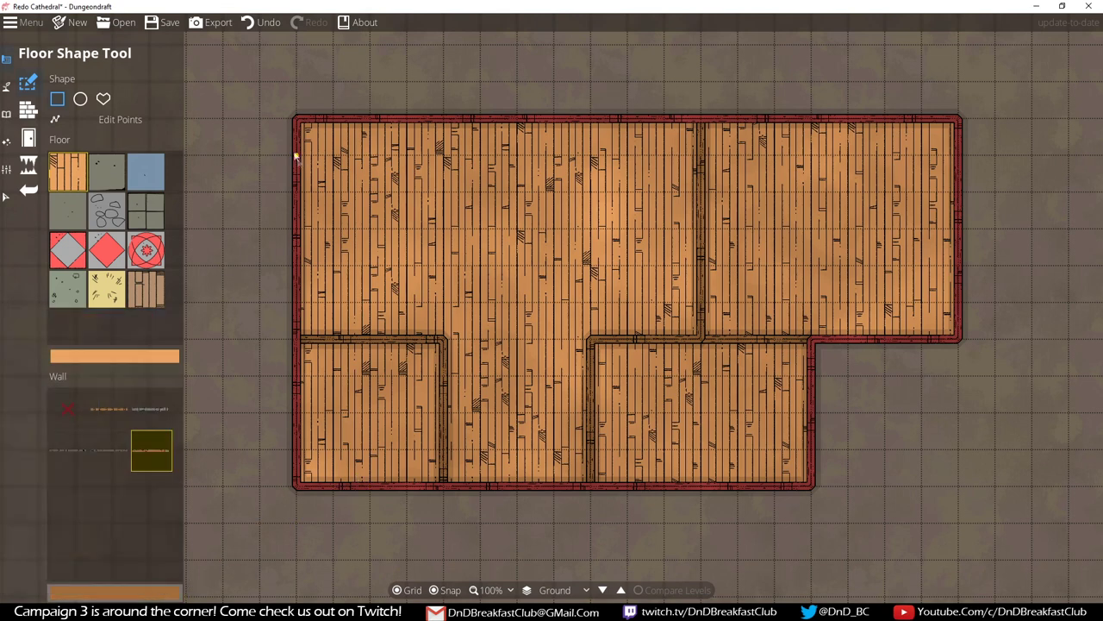
left_click_drag(290, 118, 333, 155)
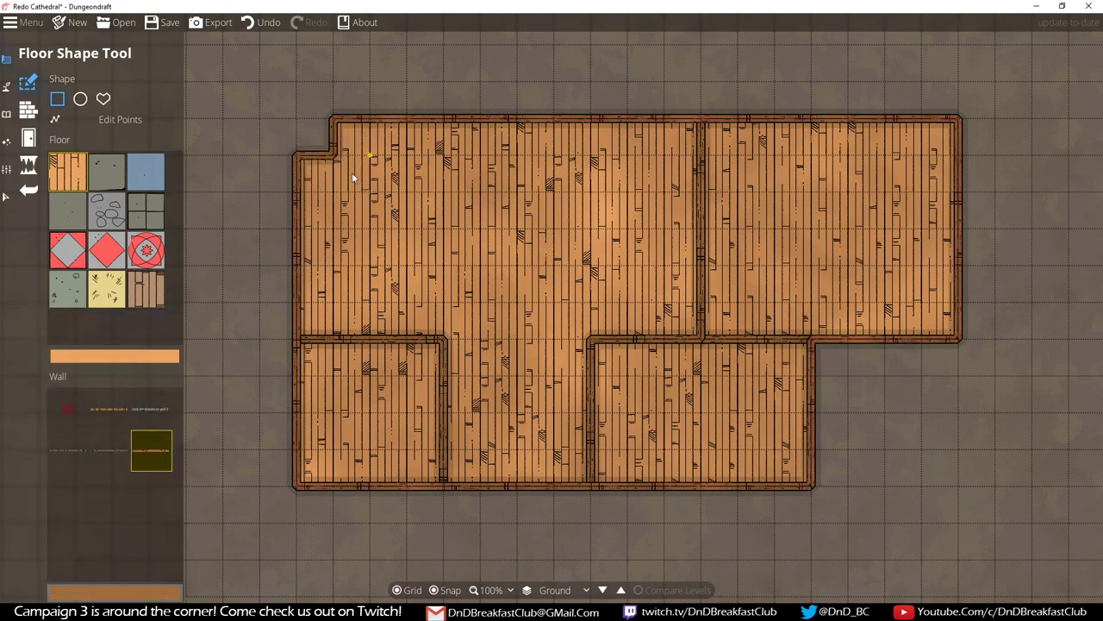
left_click_drag(313, 141, 467, 237)
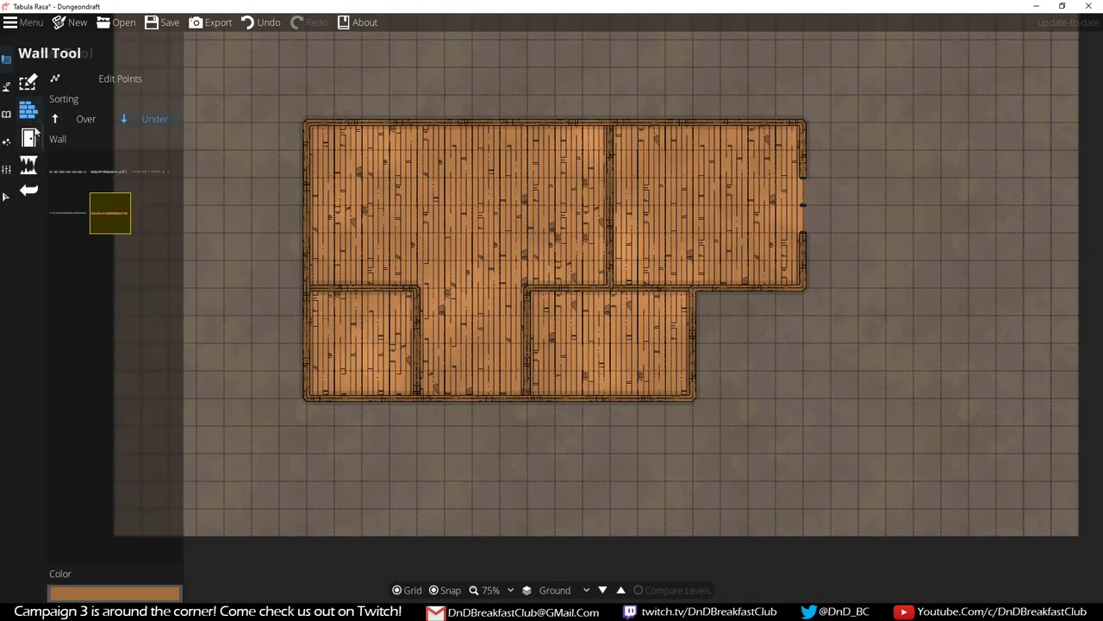
Step: Place threshold openings on the east outer wall and the left room's wall
left_click(28, 138)
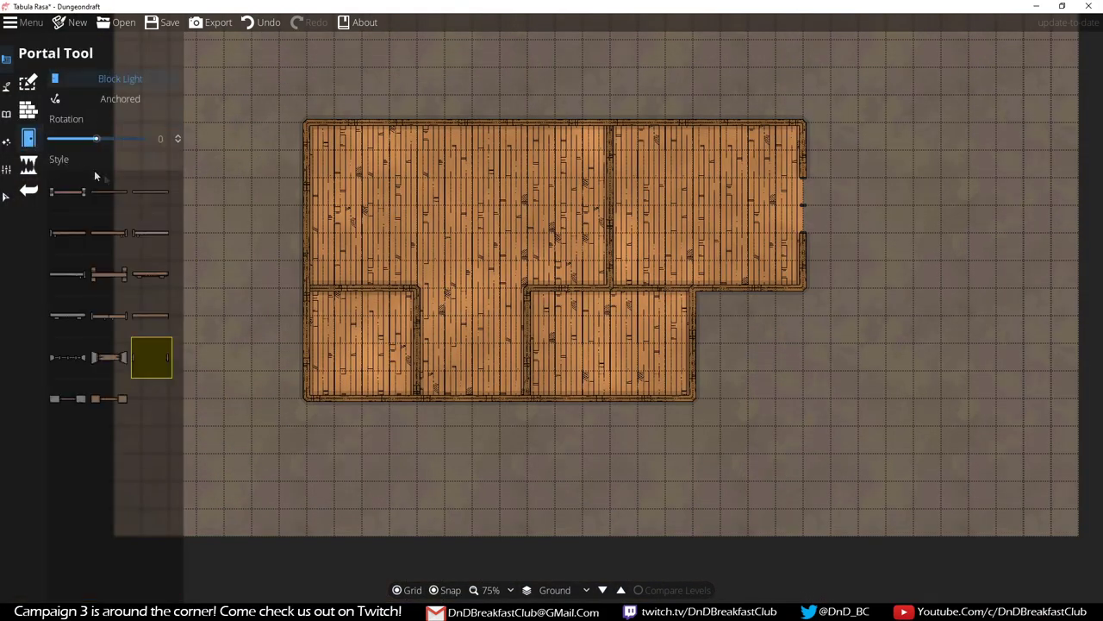
left_click(152, 274)
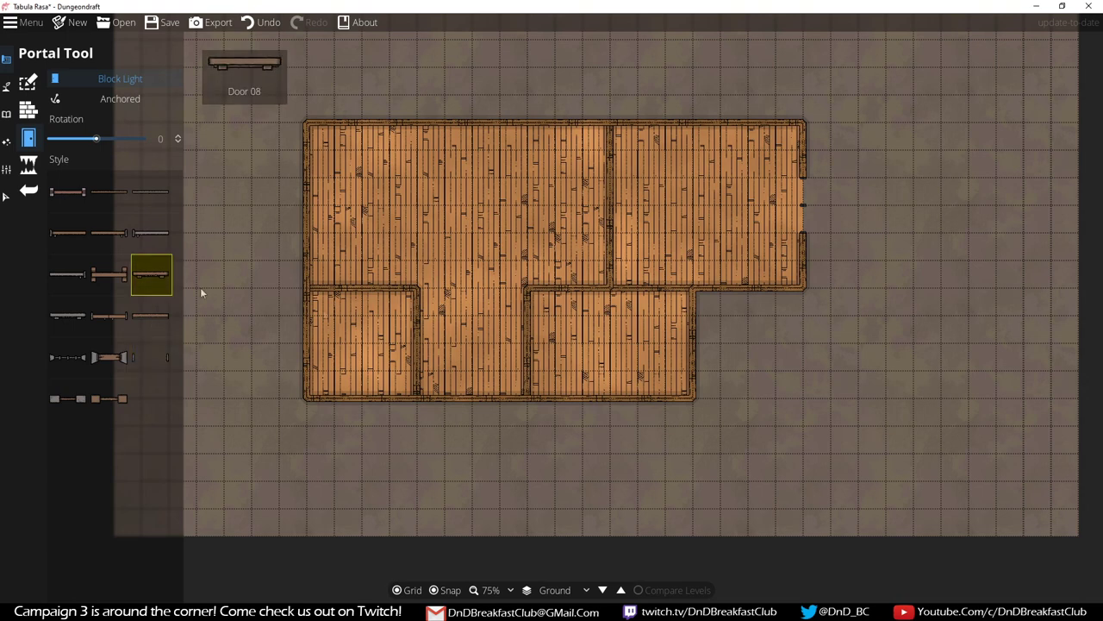
left_click(652, 290)
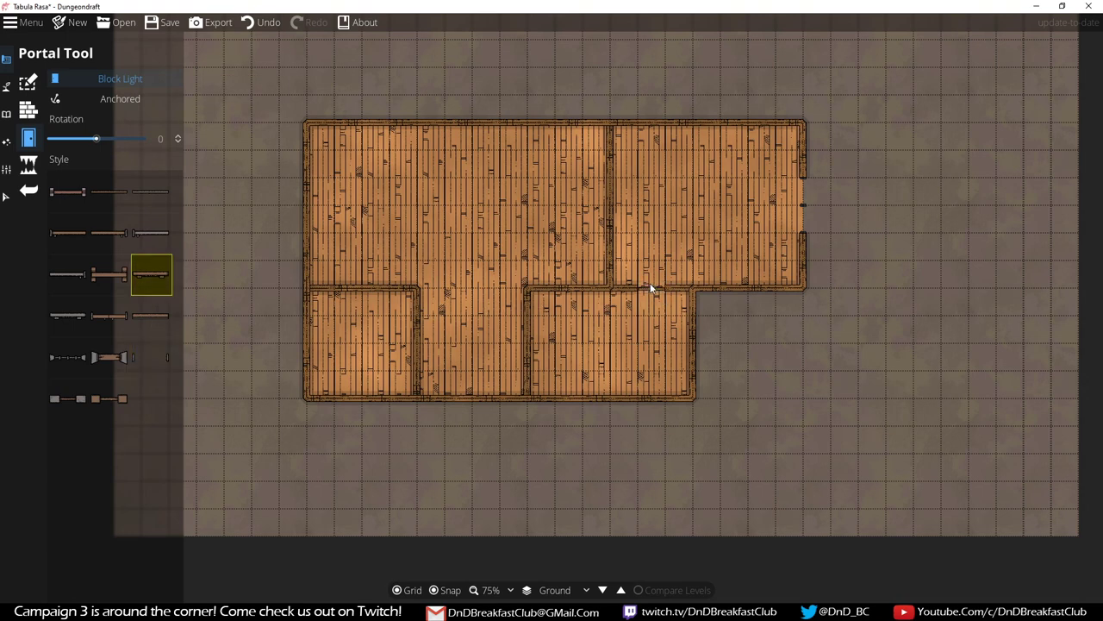
left_click(416, 360)
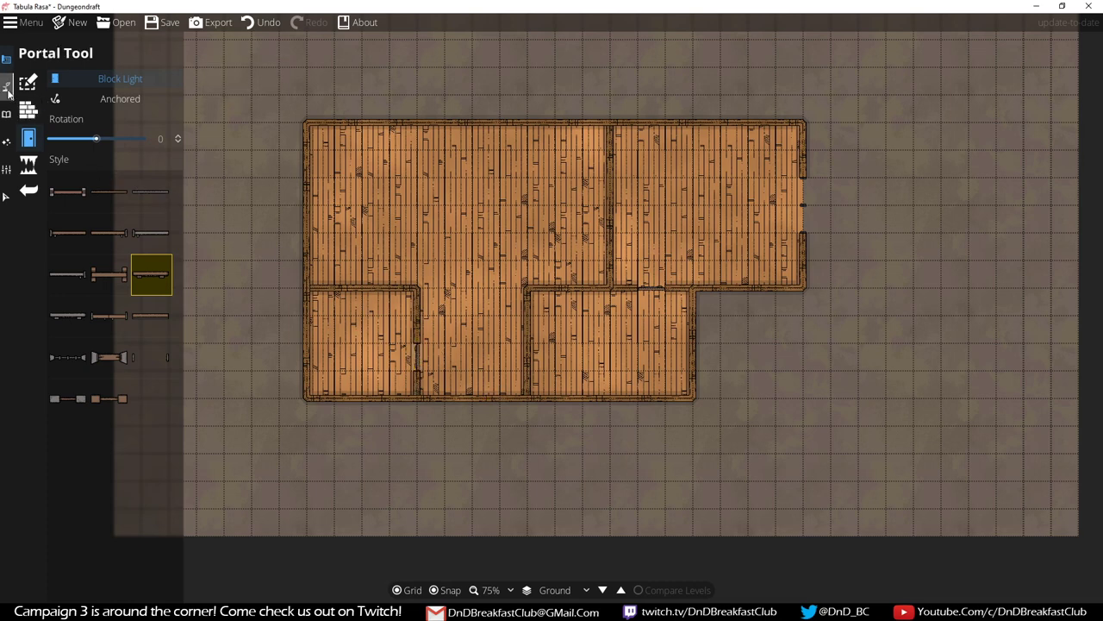
left_click(28, 167)
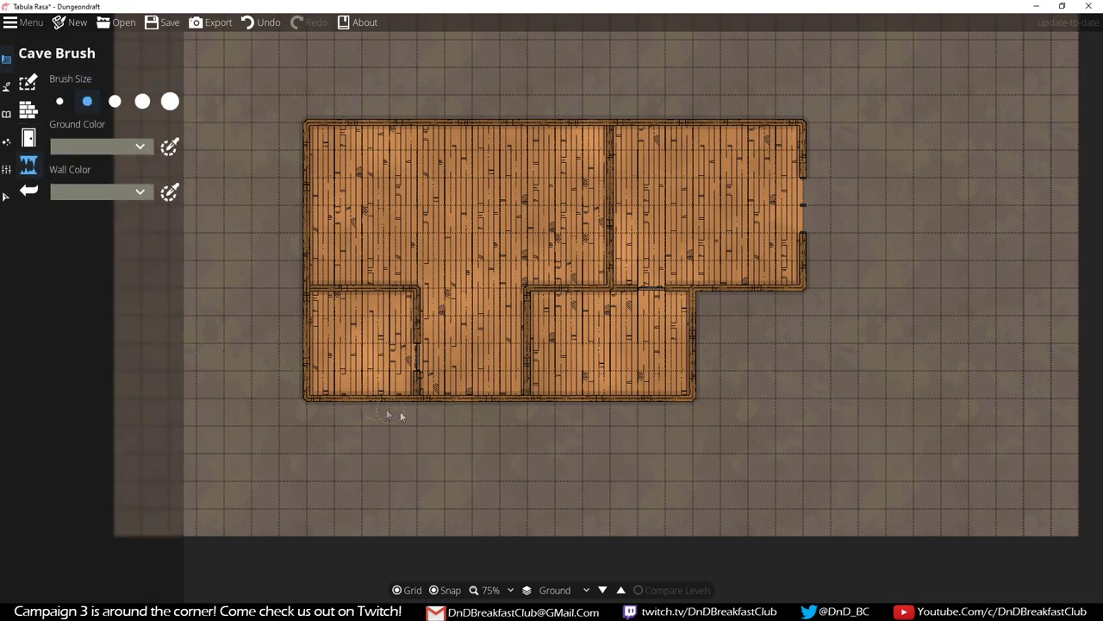
mouse_move(454, 411)
left_mouse_down()
mouse_move(503, 412)
mouse_move(513, 432)
left_mouse_up()
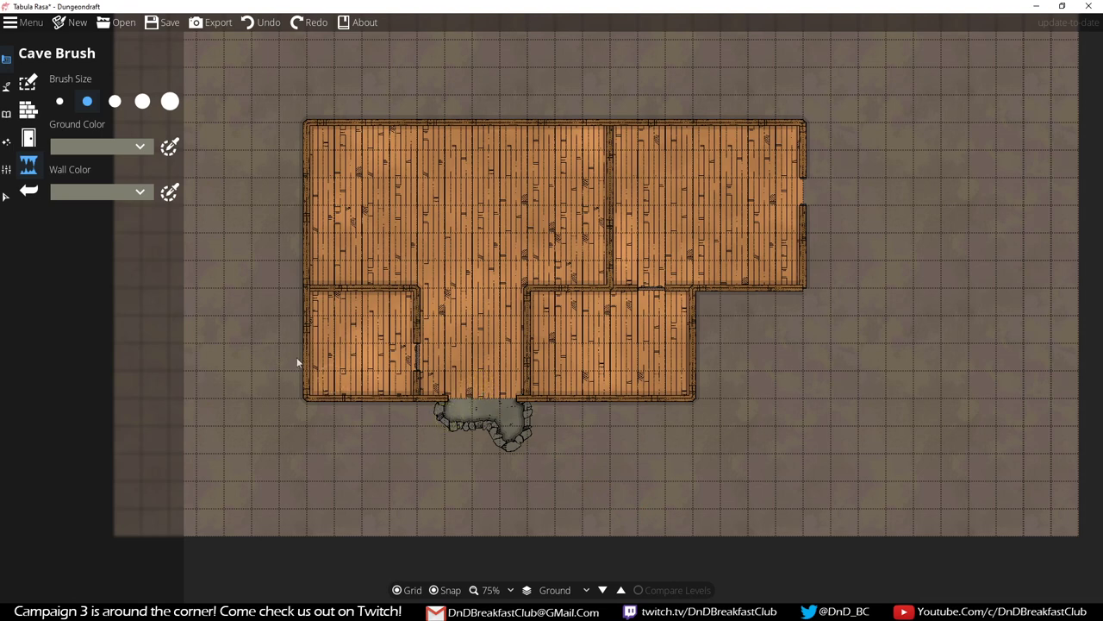
mouse_move(421, 394)
left_mouse_down()
mouse_move(532, 427)
mouse_move(537, 438)
mouse_move(438, 420)
mouse_move(531, 428)
mouse_move(469, 397)
mouse_move(422, 397)
mouse_move(495, 399)
mouse_move(446, 404)
mouse_move(483, 445)
left_mouse_up()
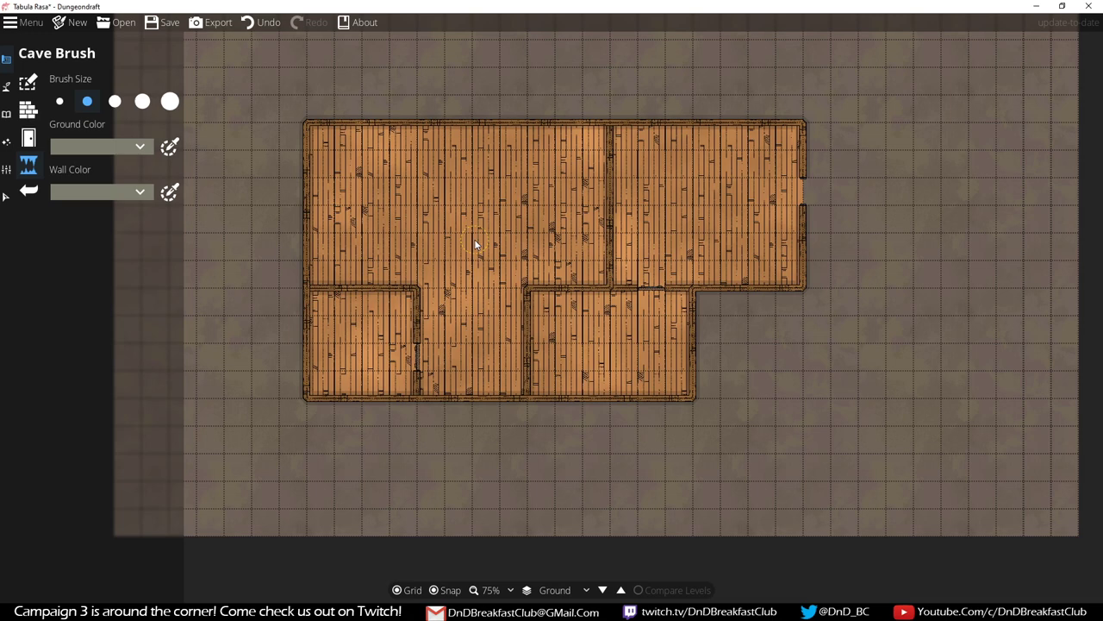
Step: Save the map with the file name 'Cathedral'
key("ctrl+s")
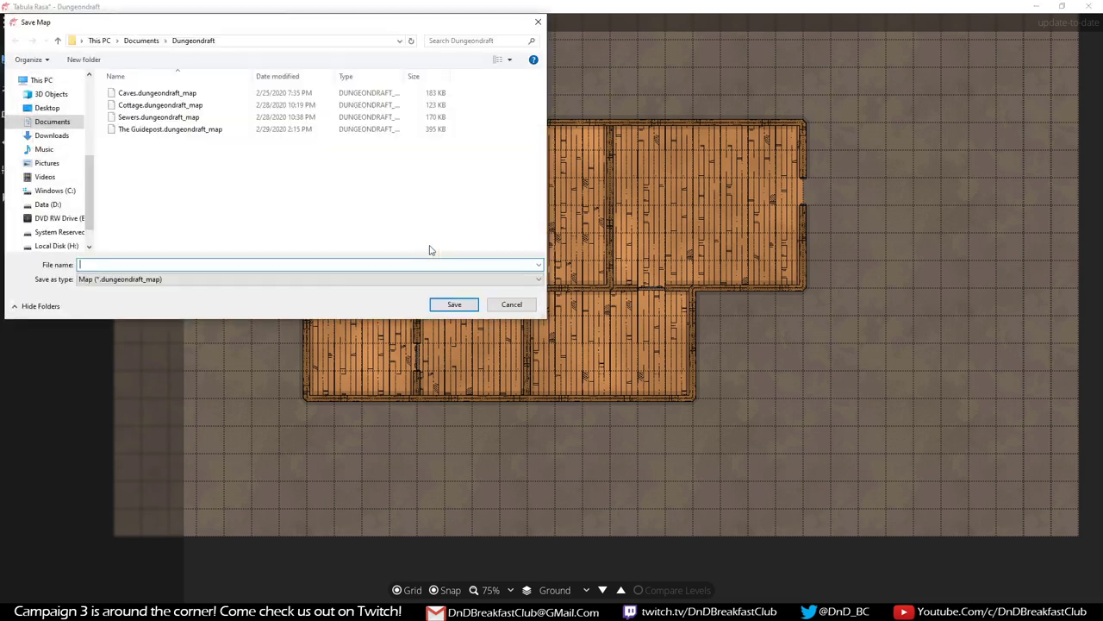
type("Ca")
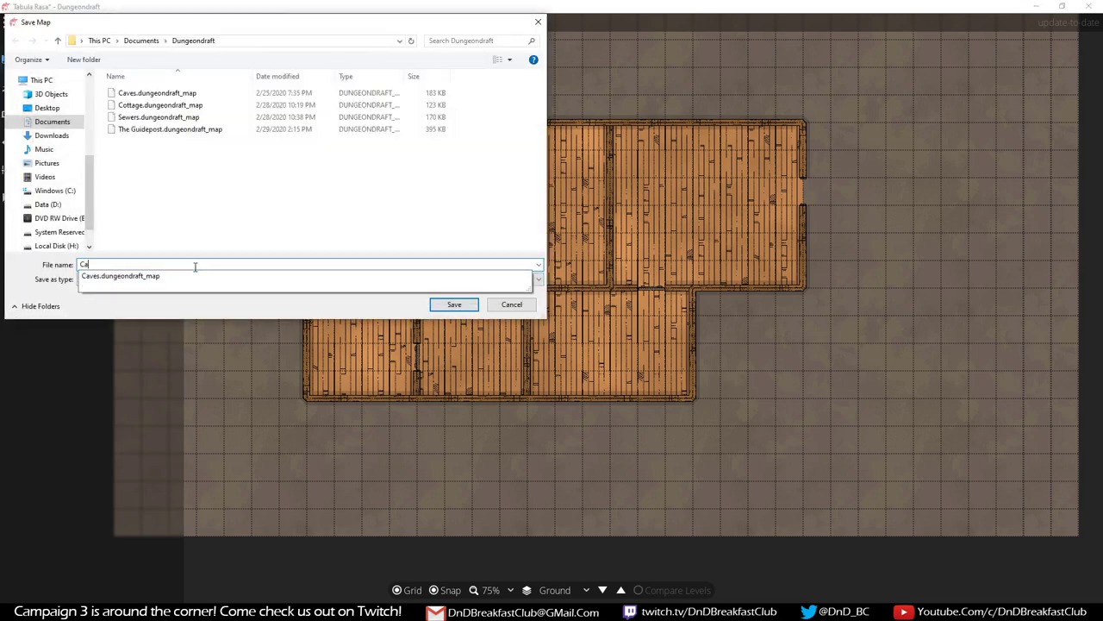
type("thedral")
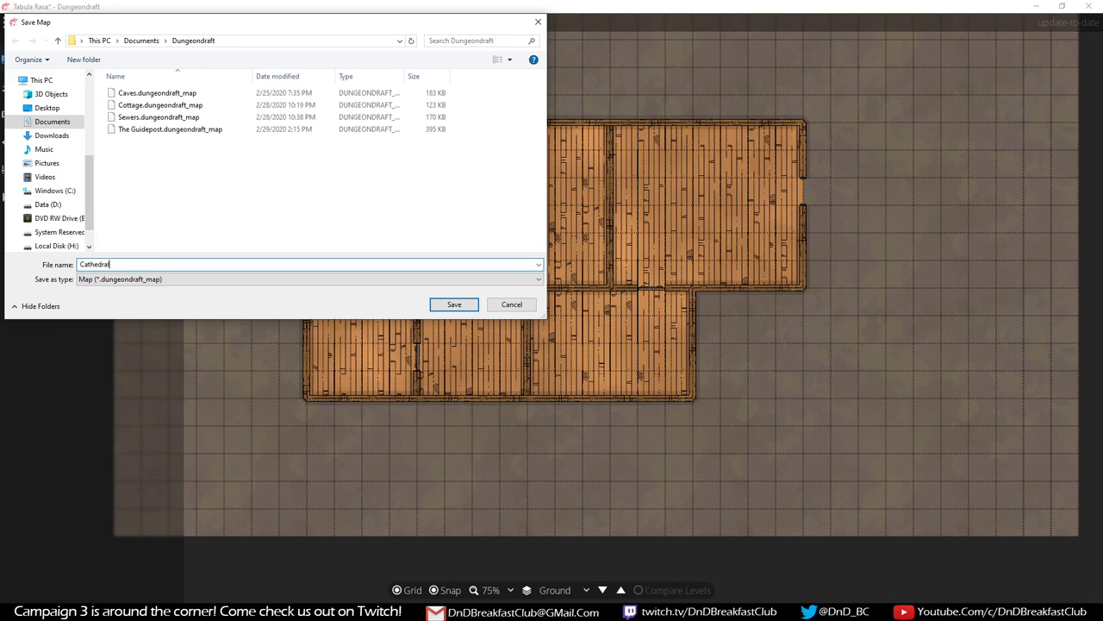
key("Return")
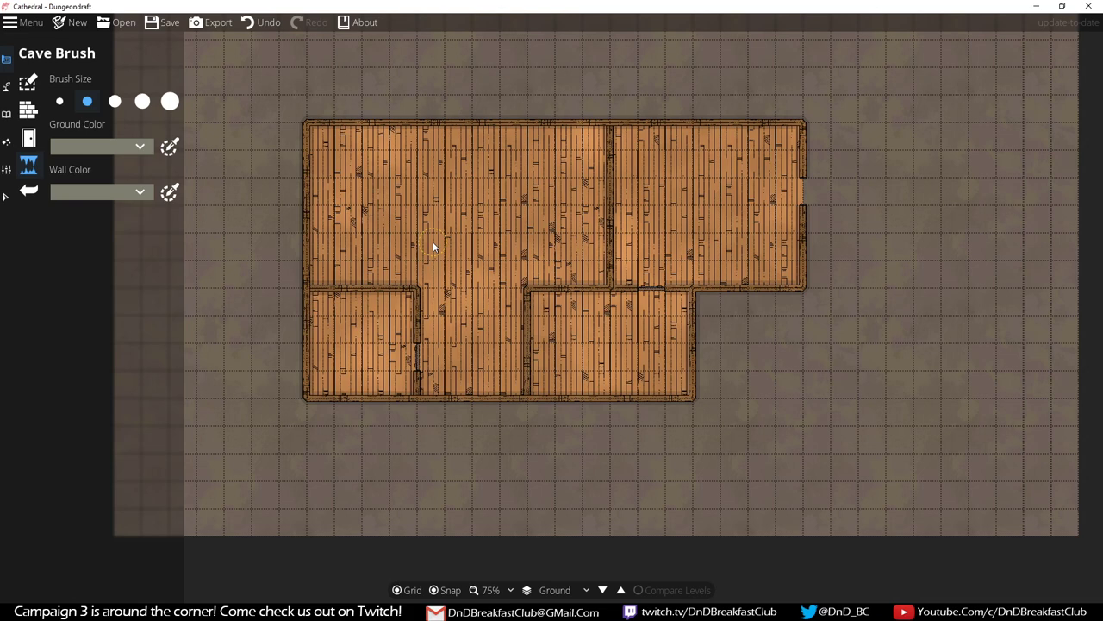
Step: Turn off the grid overlay with G so only the ground and floor plan show
key("g")
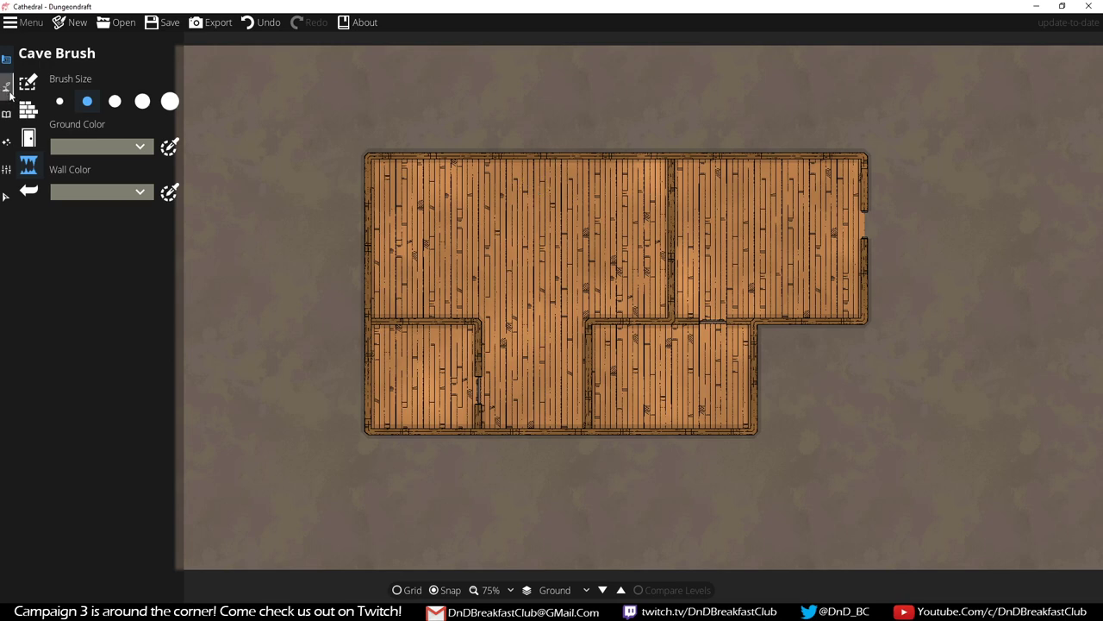
Step: Select the Terrain Brush with brush size 7 and intensity 3.2
left_click(6, 92)
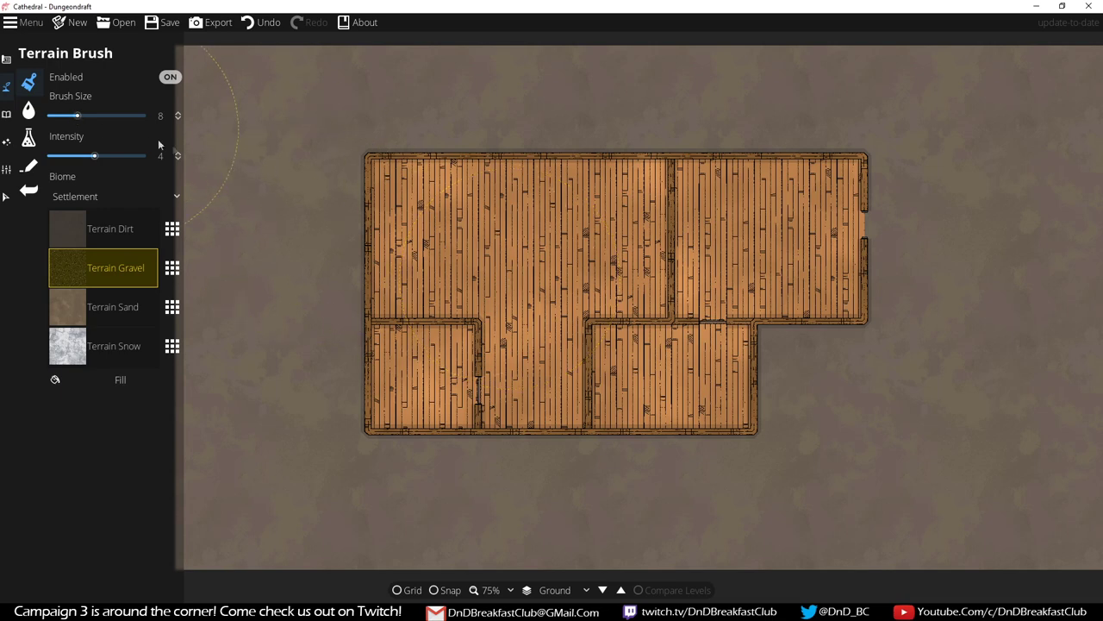
scroll(329, 194, "up", 4)
scroll(328, 194, "down", 5)
left_click(178, 159)
mouse_move(90, 156)
left_mouse_down()
mouse_move(62, 157)
mouse_move(112, 158)
mouse_move(71, 159)
mouse_move(90, 166)
left_mouse_up()
mouse_move(89, 162)
left_mouse_down()
mouse_move(105, 161)
mouse_move(86, 162)
left_mouse_up()
left_click(171, 199)
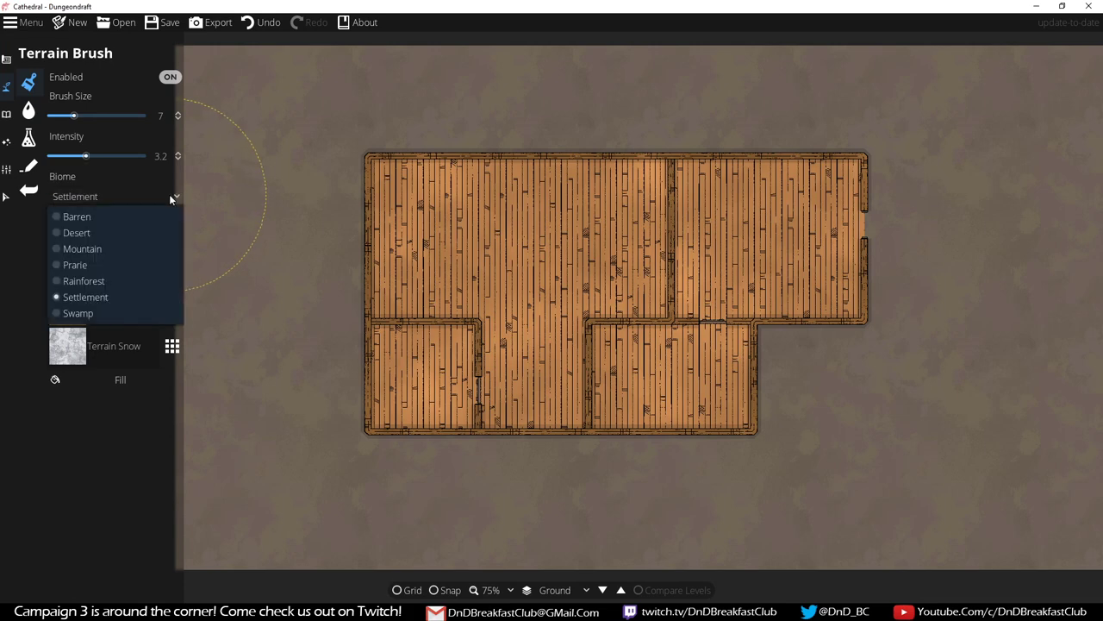
Step: Preview the Barren, Desert, Mountain and Prairie biomes on the ground
left_click(103, 217)
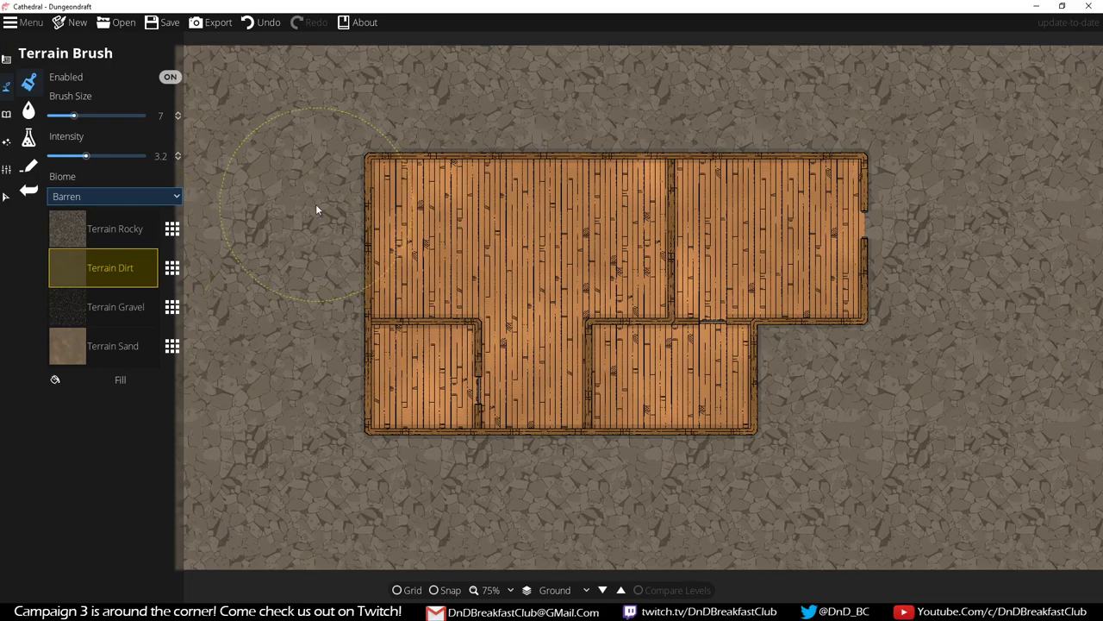
left_click(115, 197)
left_click(99, 231)
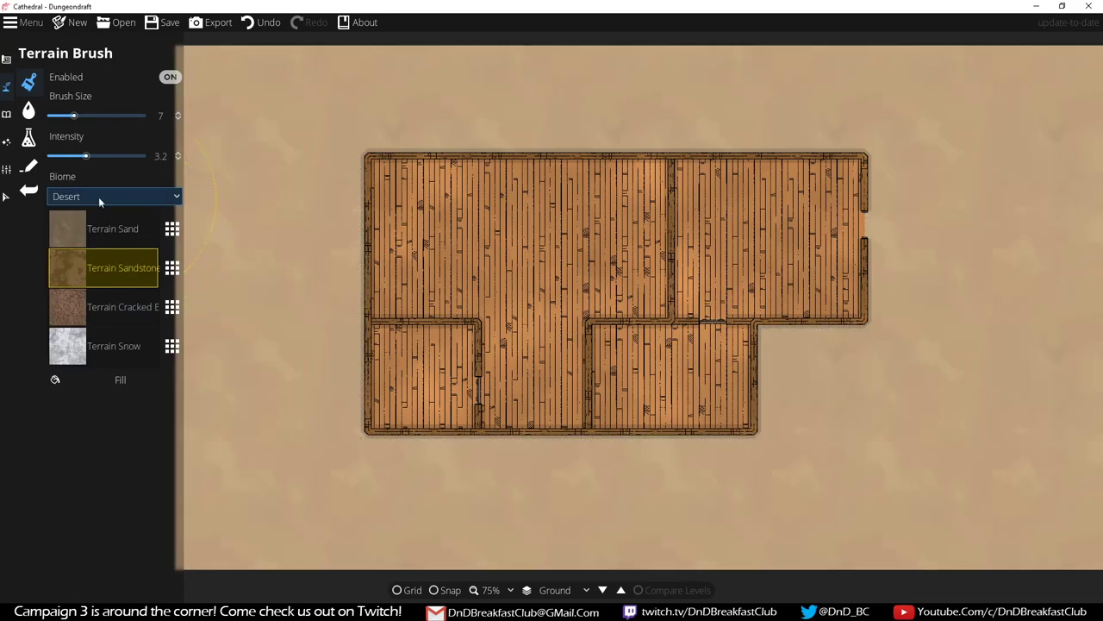
left_click(98, 197)
left_click(95, 249)
left_click(98, 194)
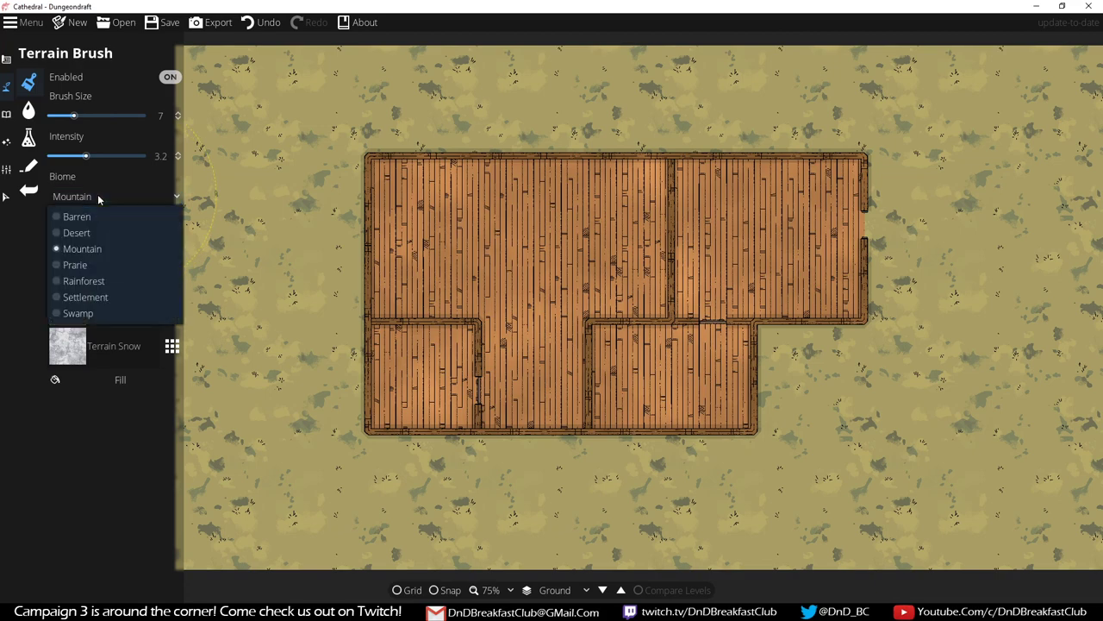
left_click(86, 268)
Step: Preview the Rainforest, Settlement and Swamp biomes on the ground
left_click(105, 201)
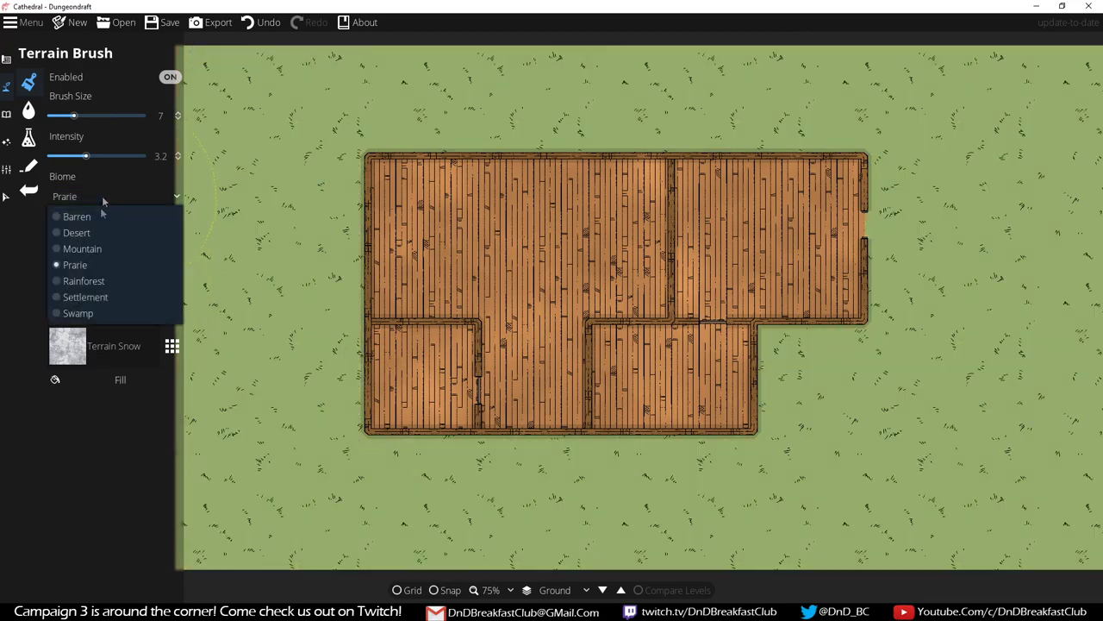
left_click(105, 279)
left_click(104, 197)
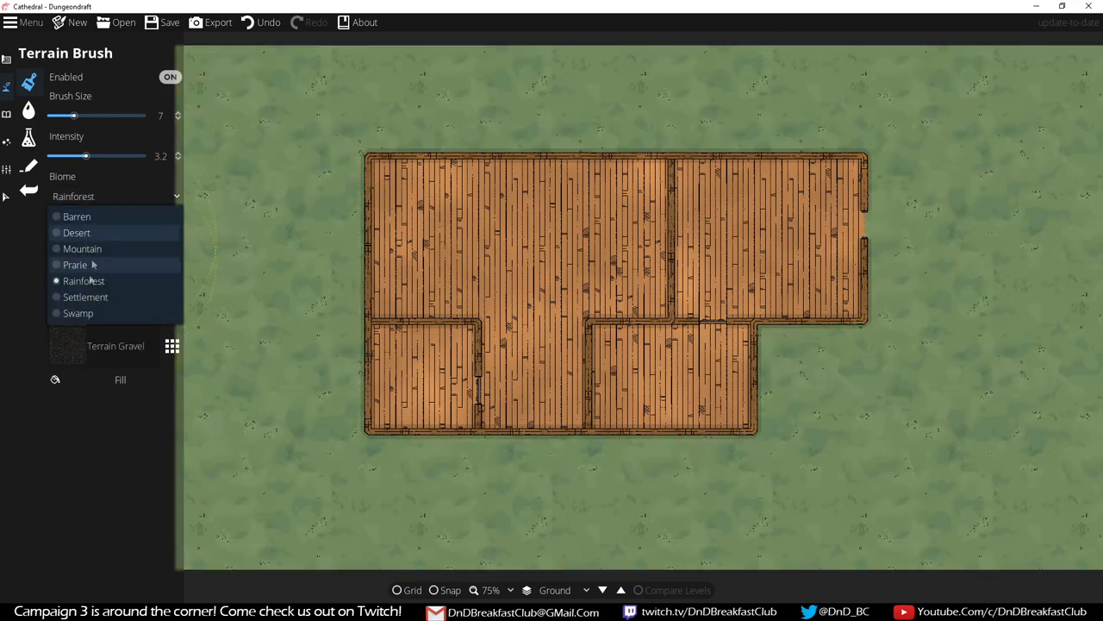
left_click(95, 296)
left_click(104, 198)
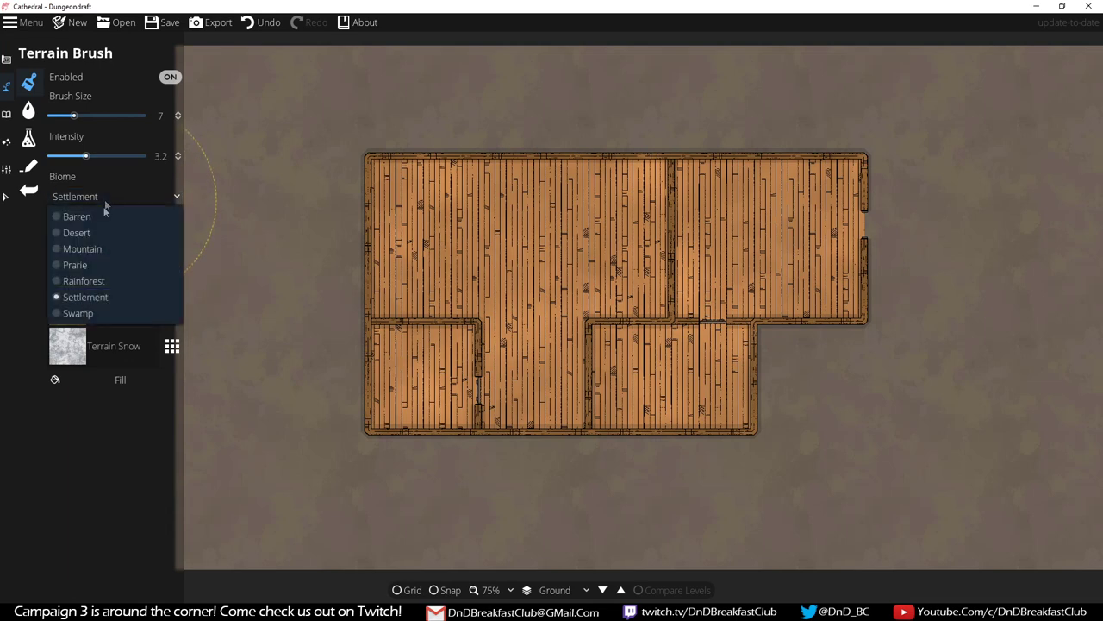
left_click(93, 313)
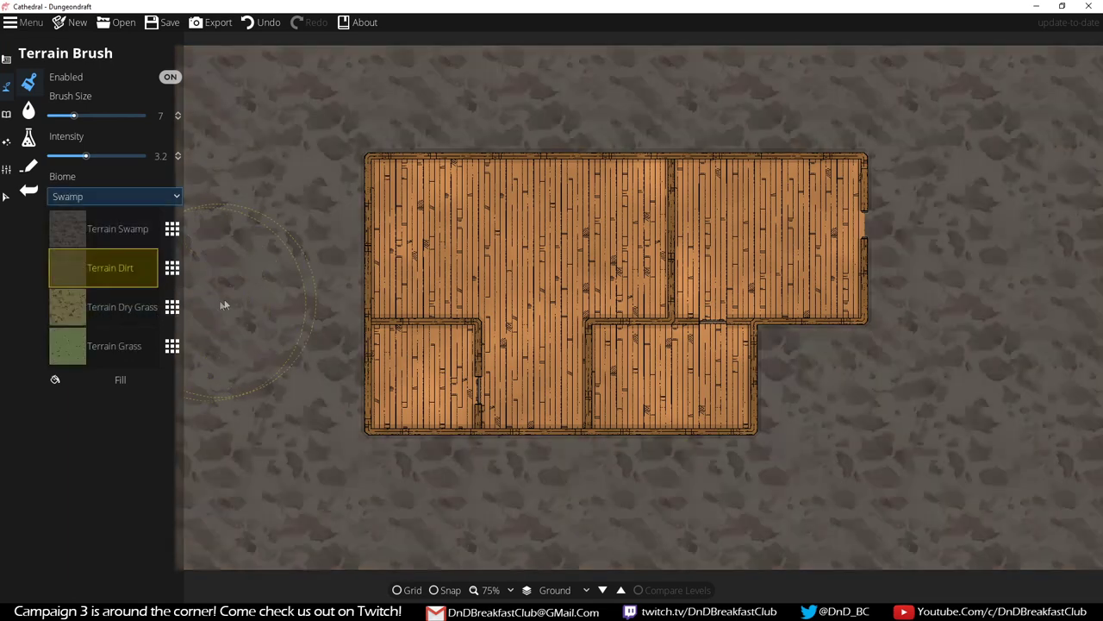
left_click(105, 193)
Step: Switch back to Settlement, replace its Dirt slot with Terrain Grass, and select Terrain Snow
left_click(103, 293)
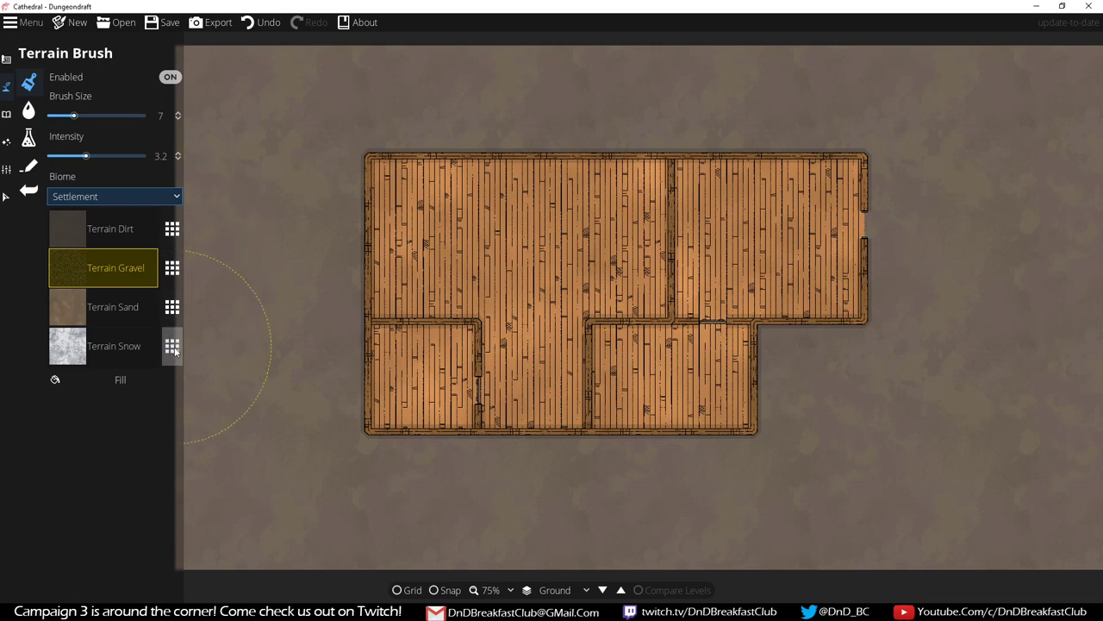
left_click(172, 228)
left_click(214, 295)
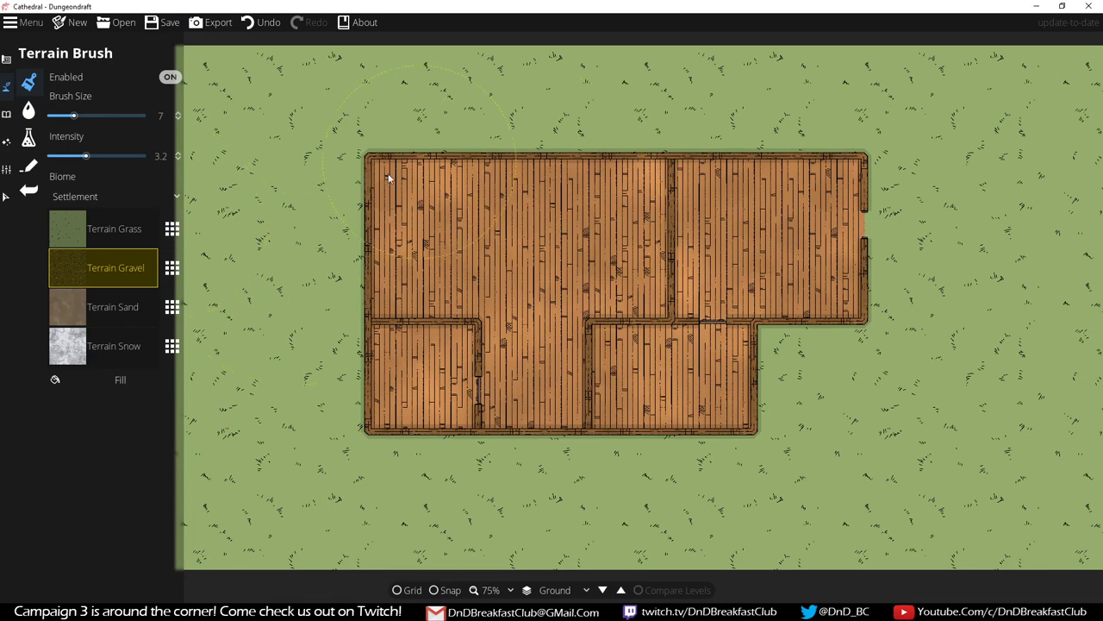
left_click(175, 231)
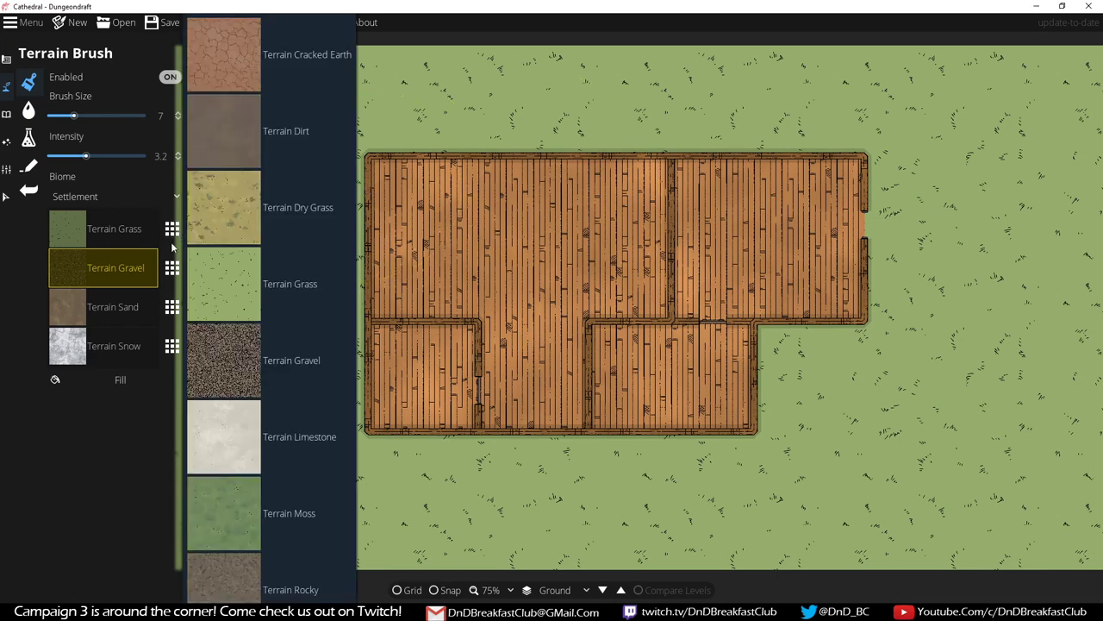
left_click(241, 81)
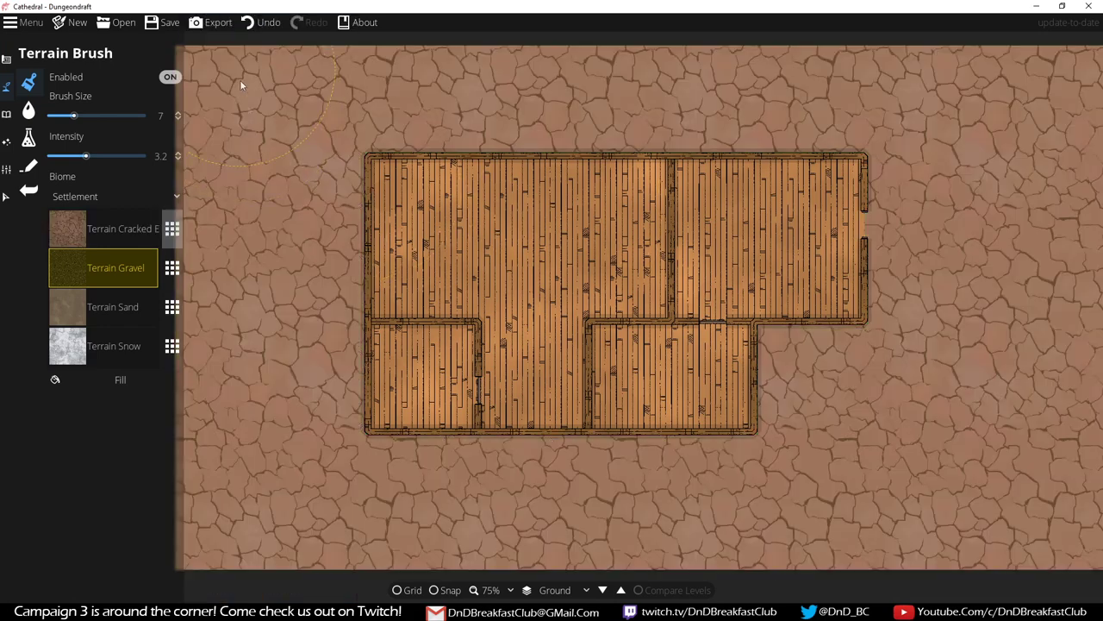
left_click(183, 234)
left_click(236, 285)
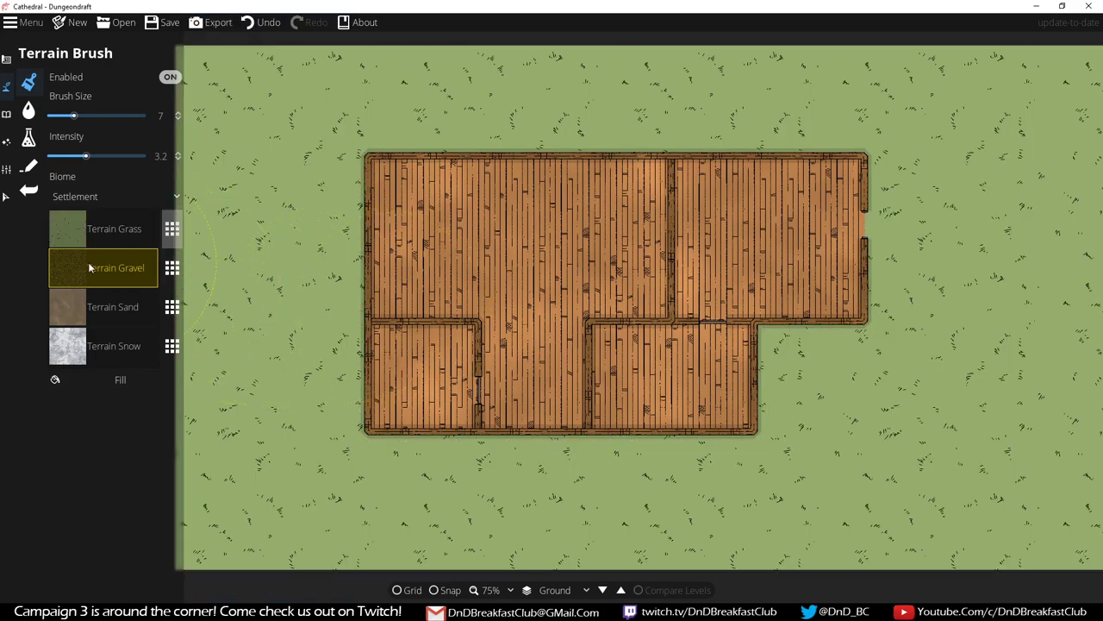
left_click(115, 312)
left_click(121, 345)
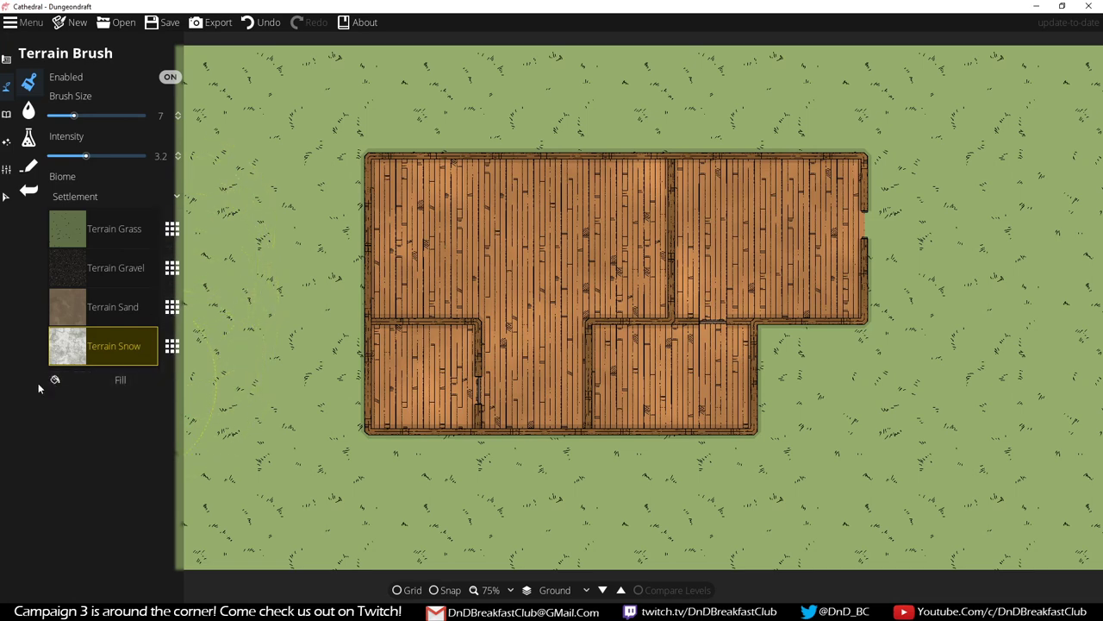
left_click(122, 380)
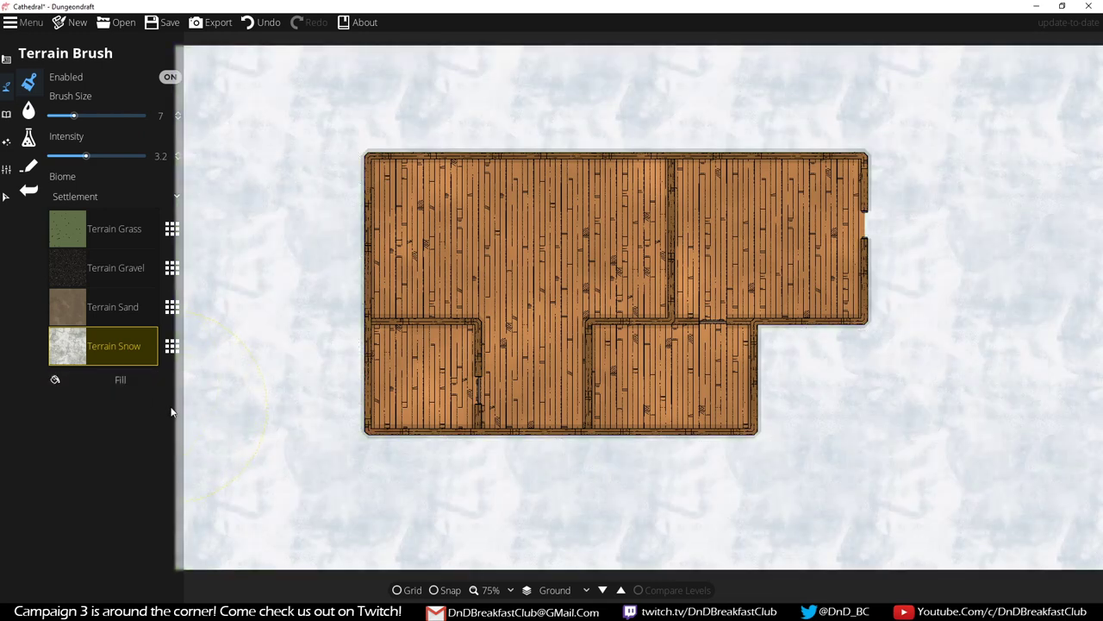
left_click(126, 234)
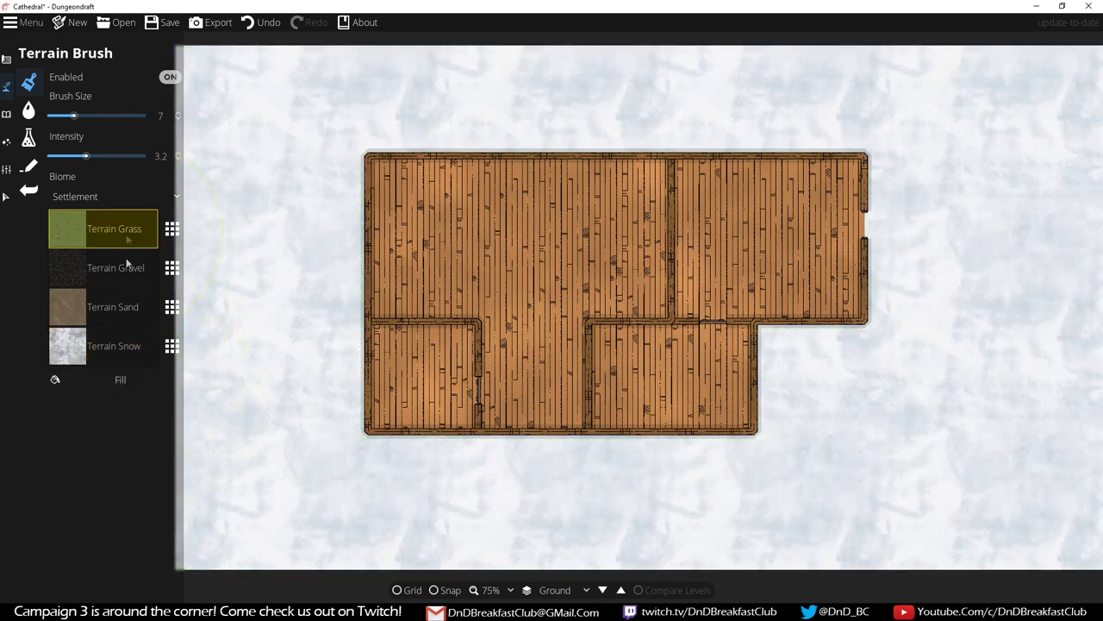
left_click(121, 380)
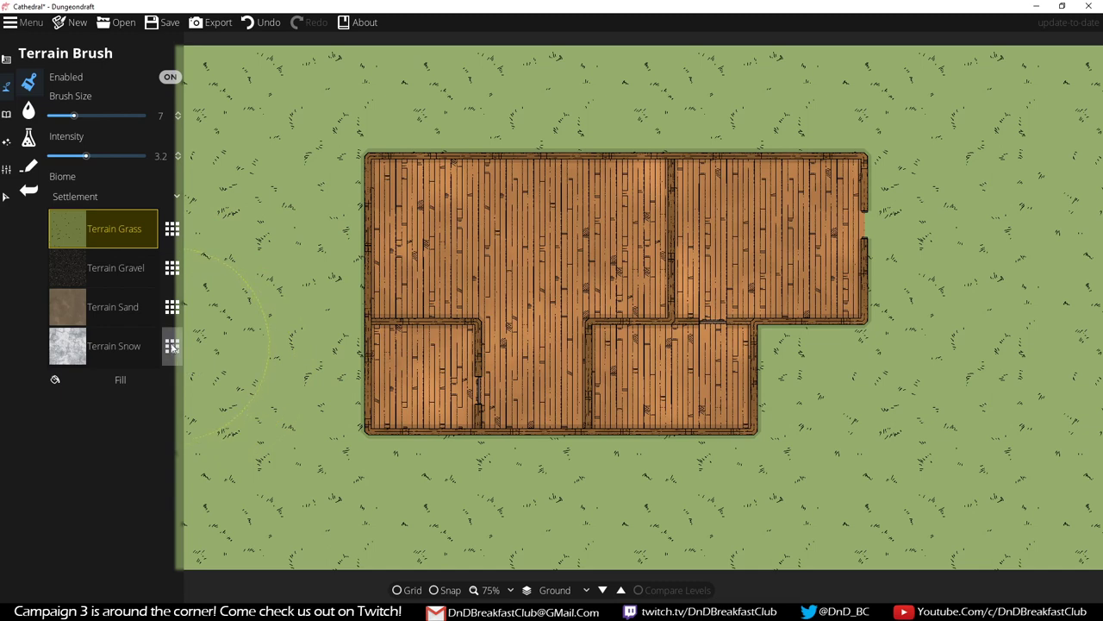
left_click(110, 342)
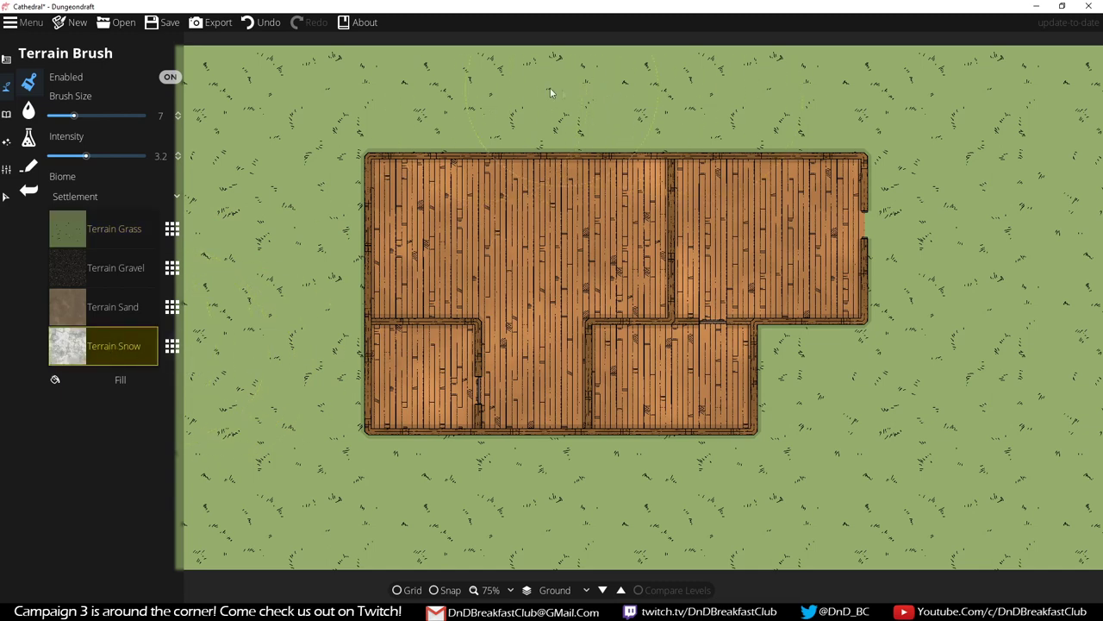
mouse_move(551, 94)
left_mouse_down()
mouse_move(431, 92)
mouse_move(331, 125)
mouse_move(263, 356)
mouse_move(289, 207)
mouse_move(241, 103)
mouse_move(296, 72)
mouse_move(513, 77)
mouse_move(840, 114)
left_mouse_up()
Step: Raise the intensity and paint snow along the top and down the right side to the bottom
left_click_drag(85, 157, 124, 156)
mouse_move(573, 103)
left_mouse_down()
mouse_move(566, 87)
mouse_move(815, 99)
left_mouse_up()
mouse_move(892, 108)
left_mouse_down()
mouse_move(973, 149)
mouse_move(984, 378)
mouse_move(976, 154)
mouse_move(771, 69)
mouse_move(962, 60)
mouse_move(1047, 155)
mouse_move(1036, 363)
mouse_move(1097, 269)
mouse_move(985, 60)
left_mouse_up()
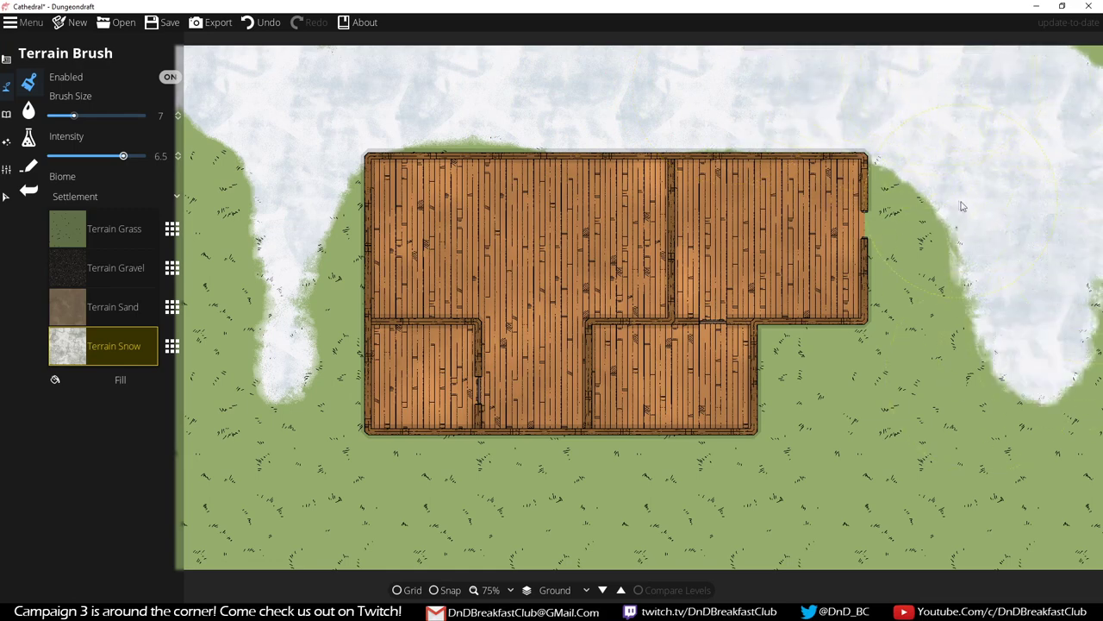
scroll(964, 206, "down", 2)
scroll(888, 227, "up", 10)
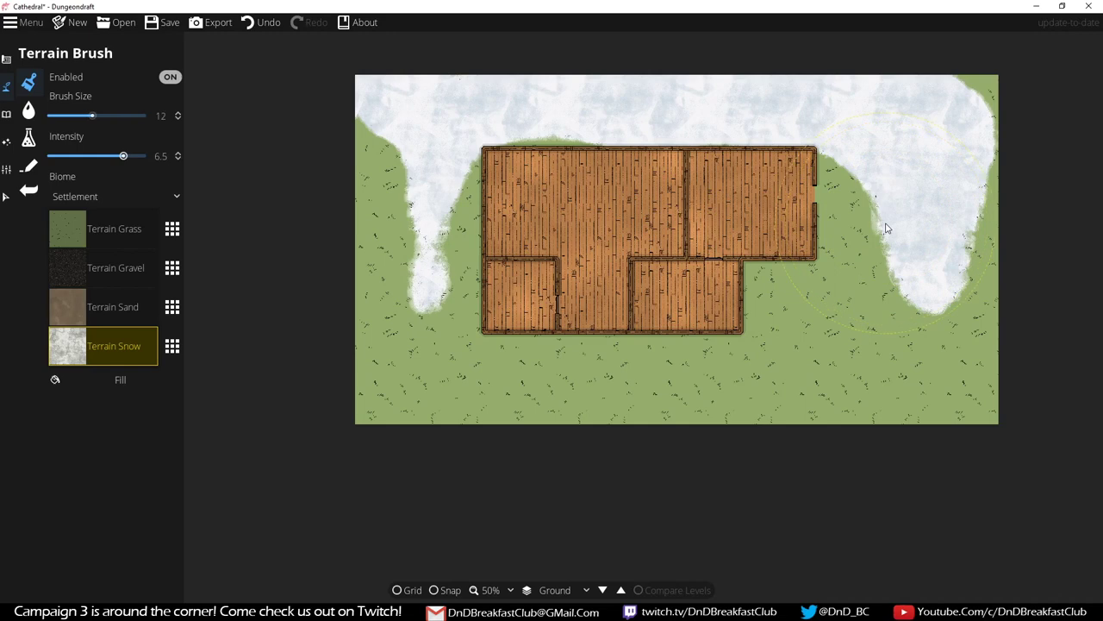
mouse_move(903, 153)
left_mouse_down()
mouse_move(918, 177)
mouse_move(869, 379)
mouse_move(780, 284)
mouse_move(957, 371)
mouse_move(457, 373)
mouse_move(345, 246)
mouse_move(358, 401)
left_mouse_up()
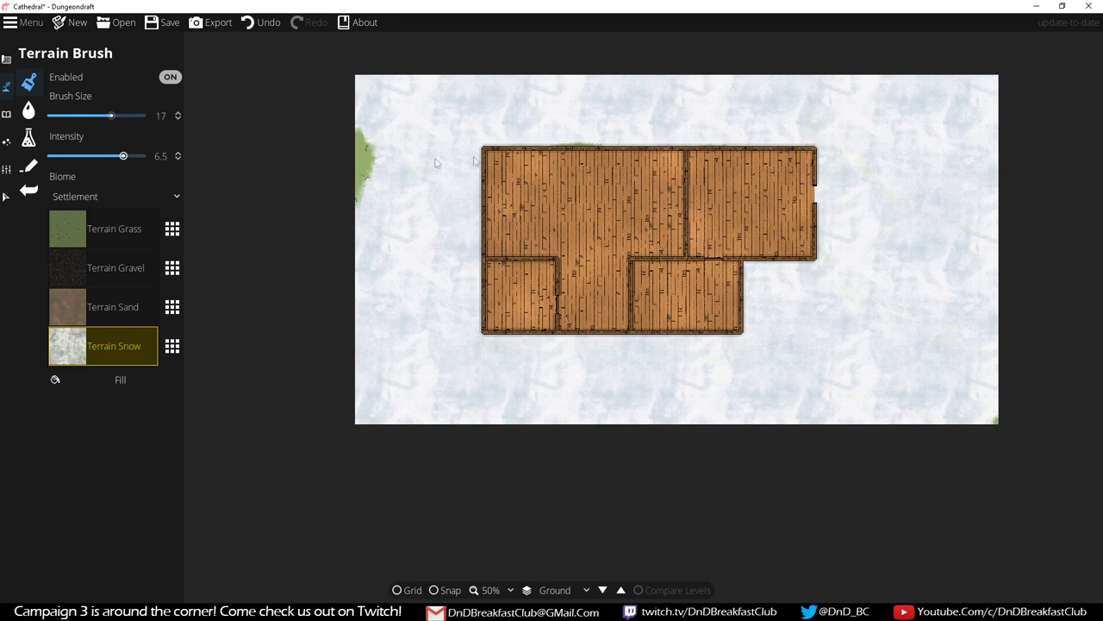
Step: Select the Grass terrain slot with brush size 7 and intensity 1
left_click(59, 221)
scroll(470, 209, "down", 10)
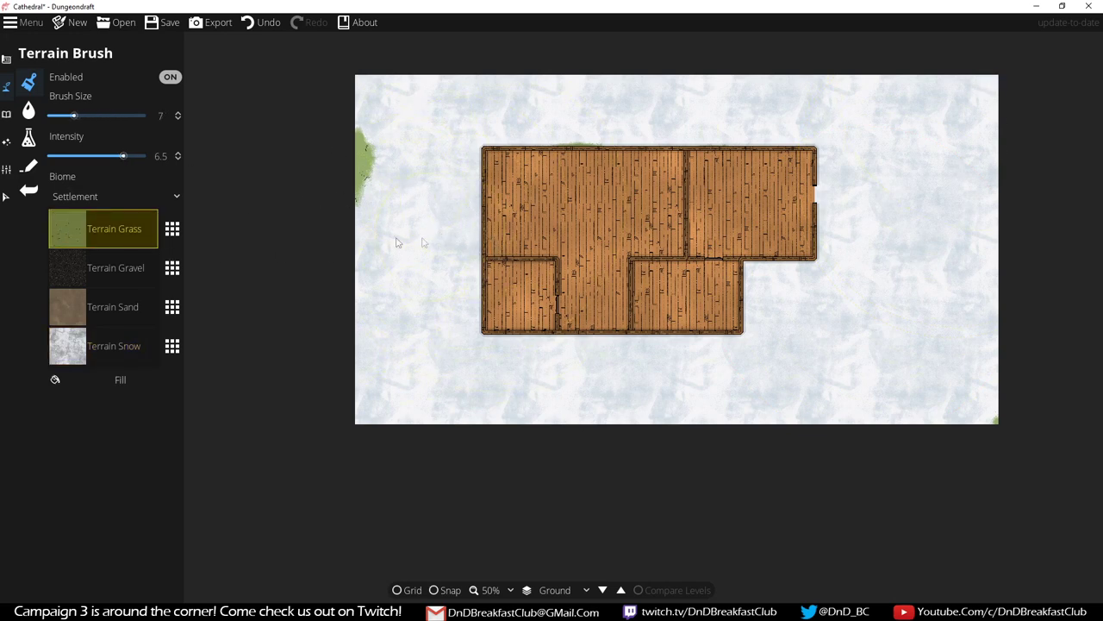
left_click_drag(124, 158, 59, 157)
Step: Paint faint trial grass patches right of the building, undoing and redoing strokes
mouse_move(812, 332)
left_mouse_down()
mouse_move(908, 277)
mouse_move(911, 335)
mouse_move(825, 399)
mouse_move(726, 393)
mouse_move(838, 379)
mouse_move(899, 329)
mouse_move(907, 276)
mouse_move(809, 358)
mouse_move(896, 323)
mouse_move(925, 257)
left_mouse_up()
left_click_drag(895, 317, 914, 251)
key("ctrl+z")
key("ctrl+y")
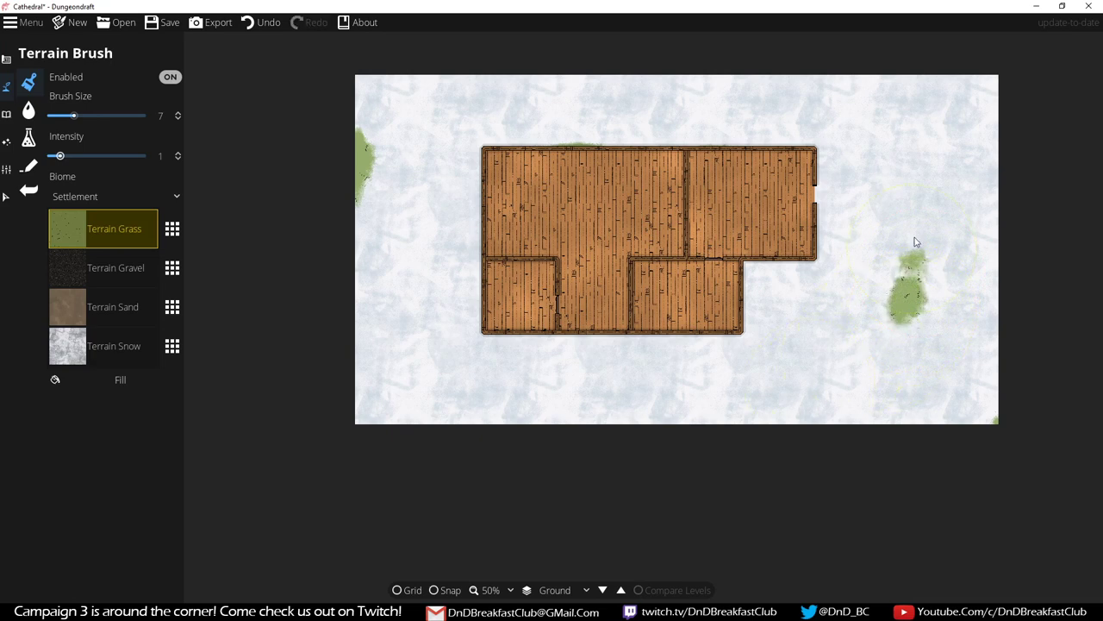
key("ctrl+z")
left_click_drag(905, 293, 892, 337)
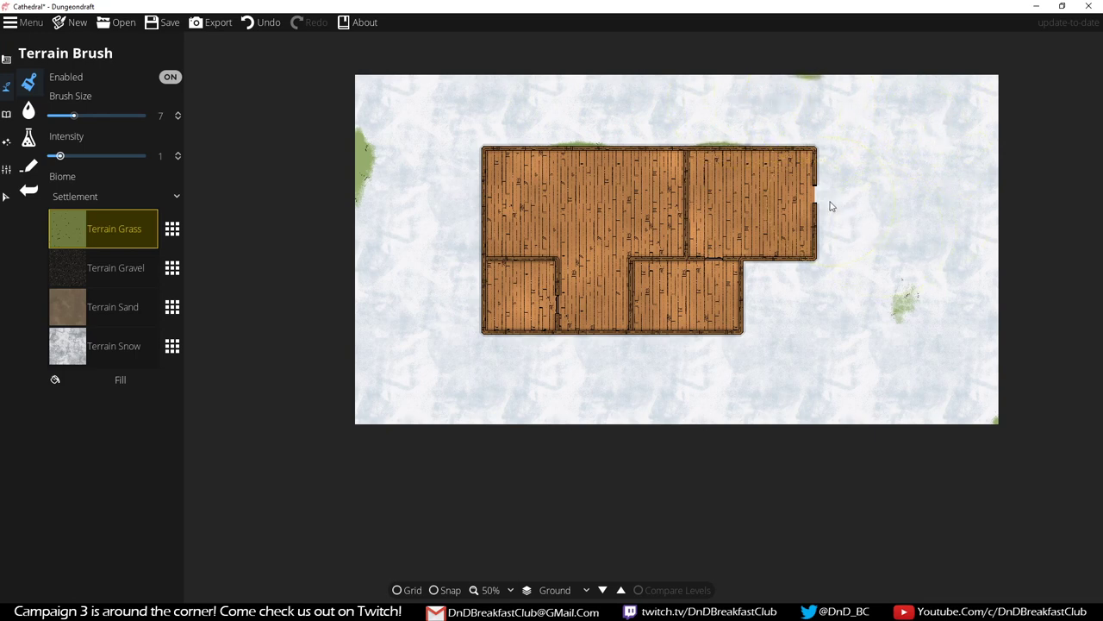
Step: Shrink the brush, lower its intensity, and retry the grass patch east of the building
scroll(840, 207, "down", 3)
left_click_drag(59, 156, 39, 154)
key("ctrl+z")
key("ctrl+z")
mouse_move(897, 211)
left_mouse_down()
mouse_move(866, 200)
mouse_move(782, 204)
left_mouse_up()
key("ctrl+z")
key("ctrl+z")
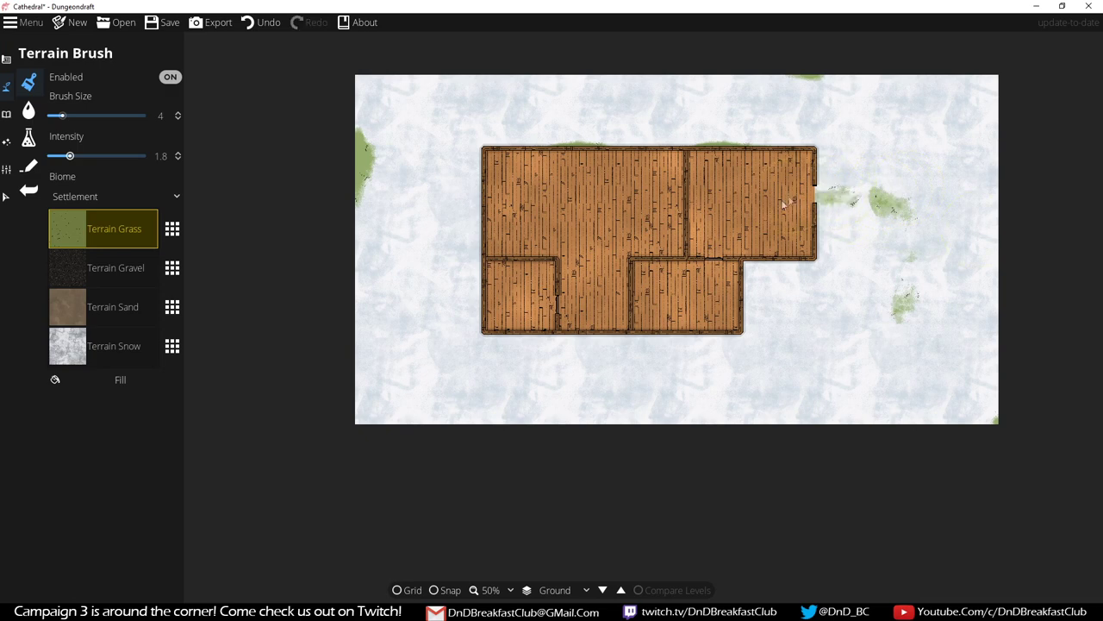
Step: Build a branching grass patch east of the building reaching toward the map's top edge
left_click_drag(888, 198, 905, 177)
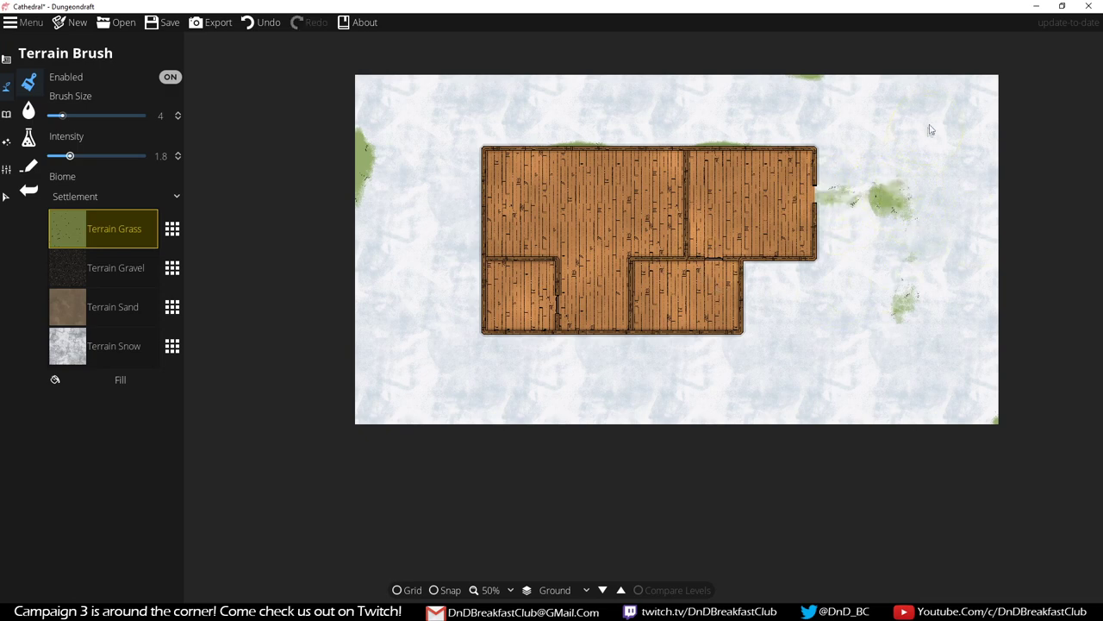
left_click(907, 194)
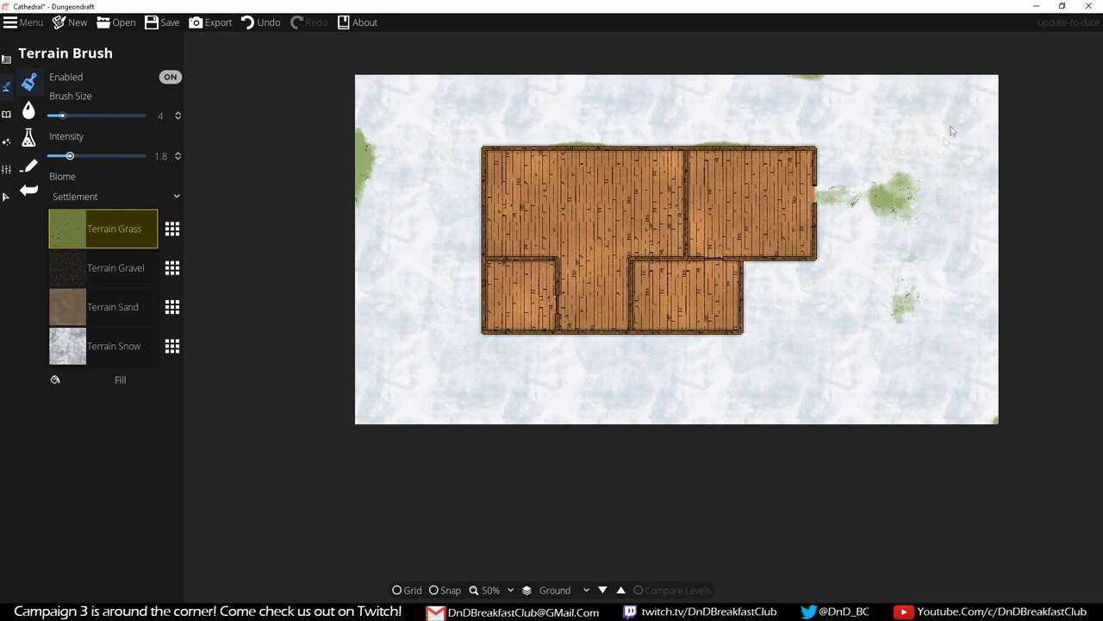
left_click_drag(929, 153, 914, 177)
left_click_drag(965, 125, 924, 159)
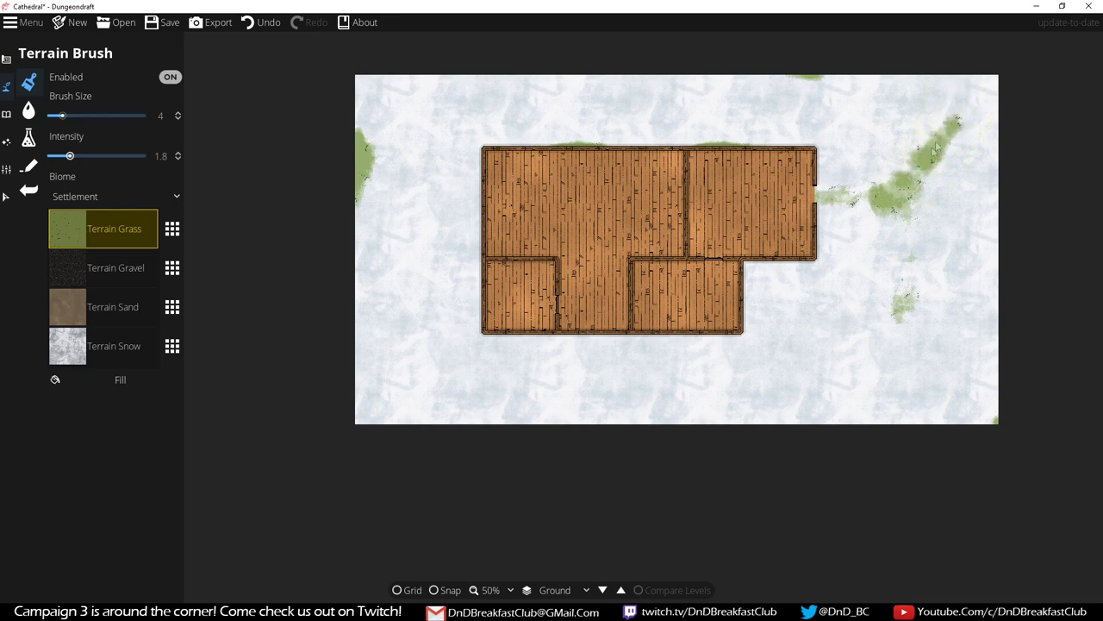
key("ctrl+z")
mouse_move(961, 121)
left_mouse_down()
mouse_move(927, 151)
mouse_move(935, 146)
left_mouse_up()
key("ctrl+z")
mouse_move(952, 71)
left_mouse_down()
mouse_move(957, 159)
mouse_move(959, 59)
mouse_move(961, 75)
mouse_move(1023, 127)
mouse_move(961, 66)
mouse_move(967, 96)
left_mouse_up()
key("ctrl+z")
key("ctrl+z")
key("ctrl+z")
key("ctrl+z")
mouse_move(998, 222)
left_mouse_down()
mouse_move(991, 198)
mouse_move(1003, 192)
mouse_move(946, 152)
mouse_move(982, 177)
left_mouse_up()
key("ctrl+z")
Step: Stretch the lower grass spot into a long blob toward the bottom right
mouse_move(908, 252)
left_mouse_down()
mouse_move(873, 387)
mouse_move(898, 342)
mouse_move(925, 374)
left_mouse_up()
mouse_move(901, 314)
left_mouse_down()
mouse_move(946, 444)
mouse_move(904, 352)
mouse_move(927, 401)
left_mouse_up()
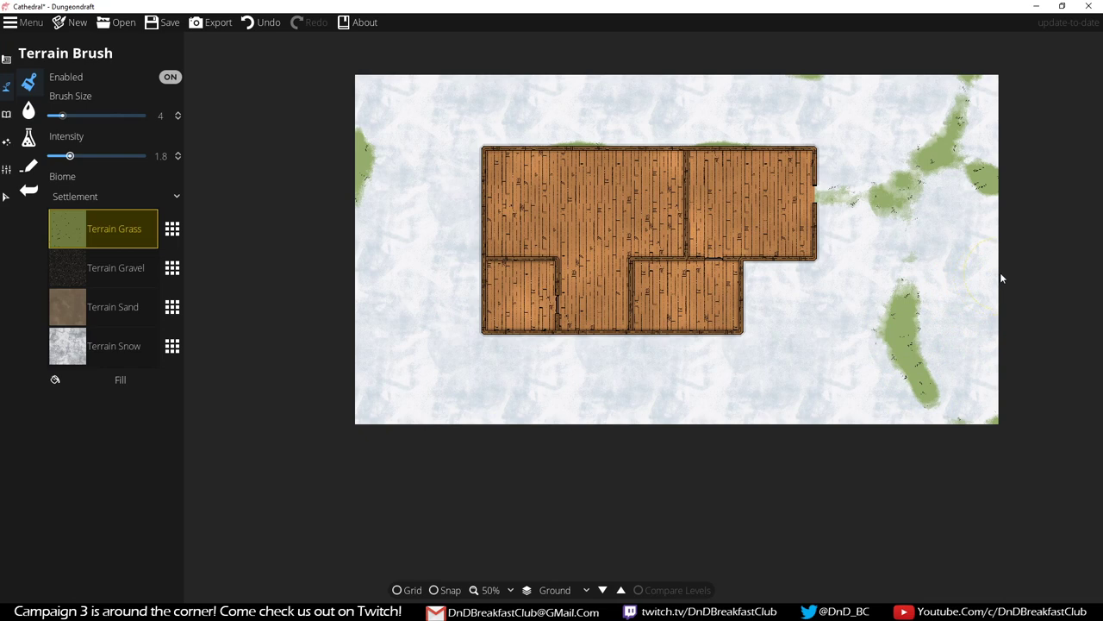
left_click(83, 319)
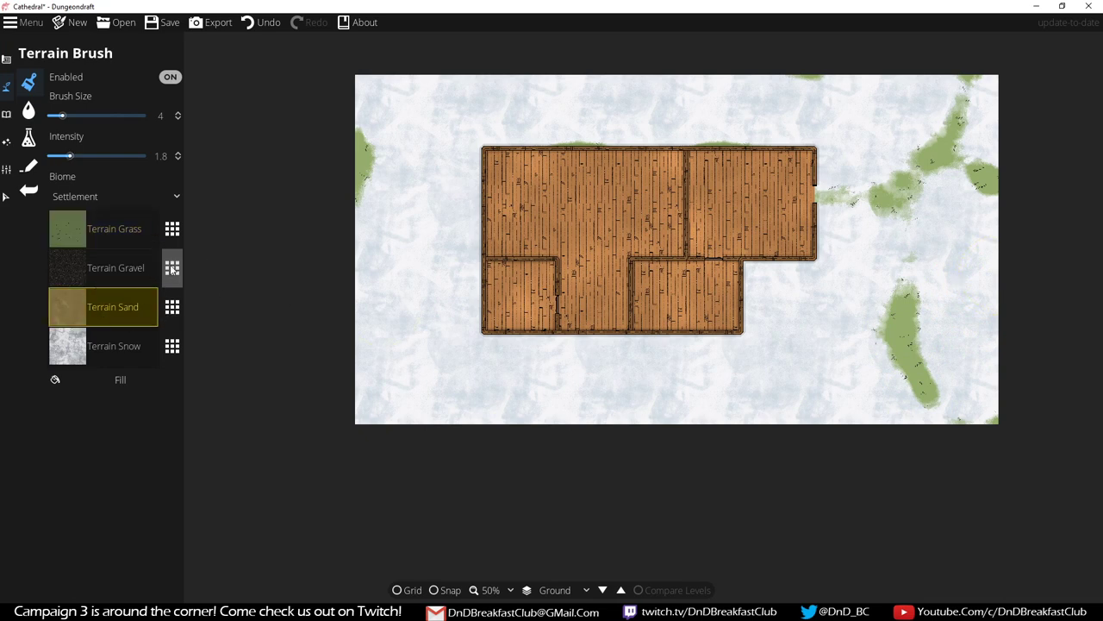
Step: Replace the sand terrain slot with Terrain Dirt and paint dirt into the lower-right grass patch
left_click(170, 308)
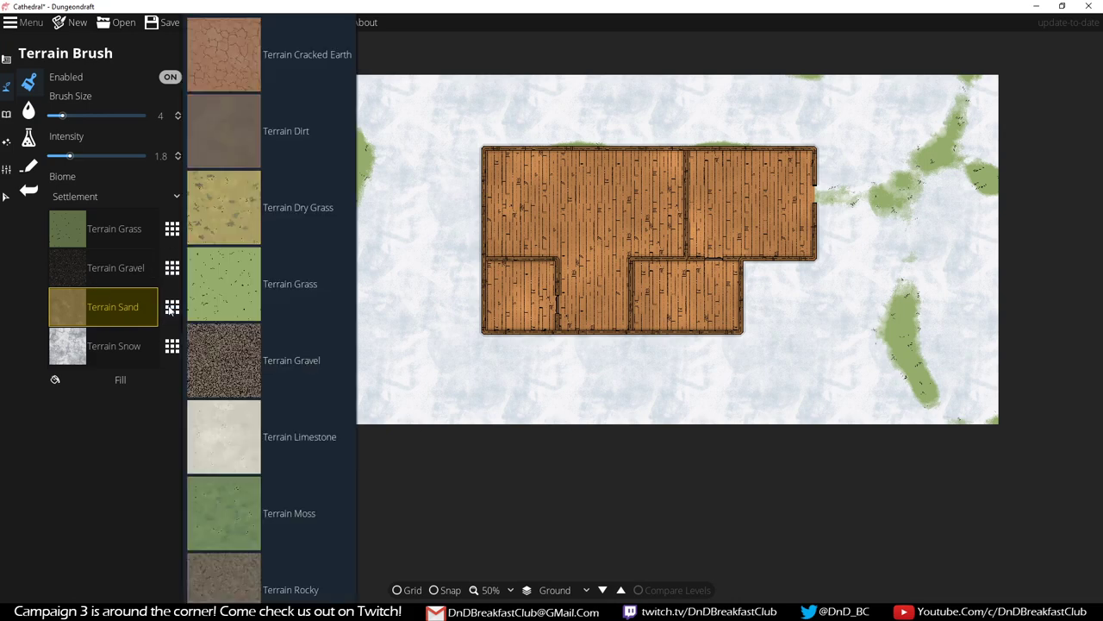
left_click(233, 130)
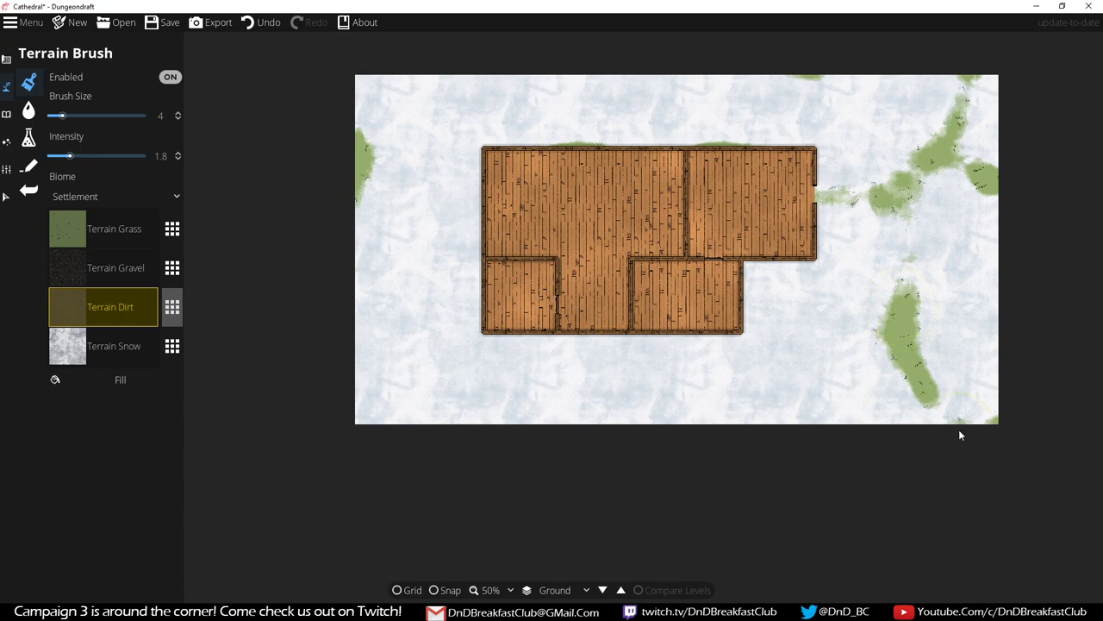
mouse_move(907, 308)
left_mouse_down()
mouse_move(934, 407)
mouse_move(894, 343)
mouse_move(896, 295)
mouse_move(894, 382)
mouse_move(919, 437)
mouse_move(902, 360)
left_mouse_up()
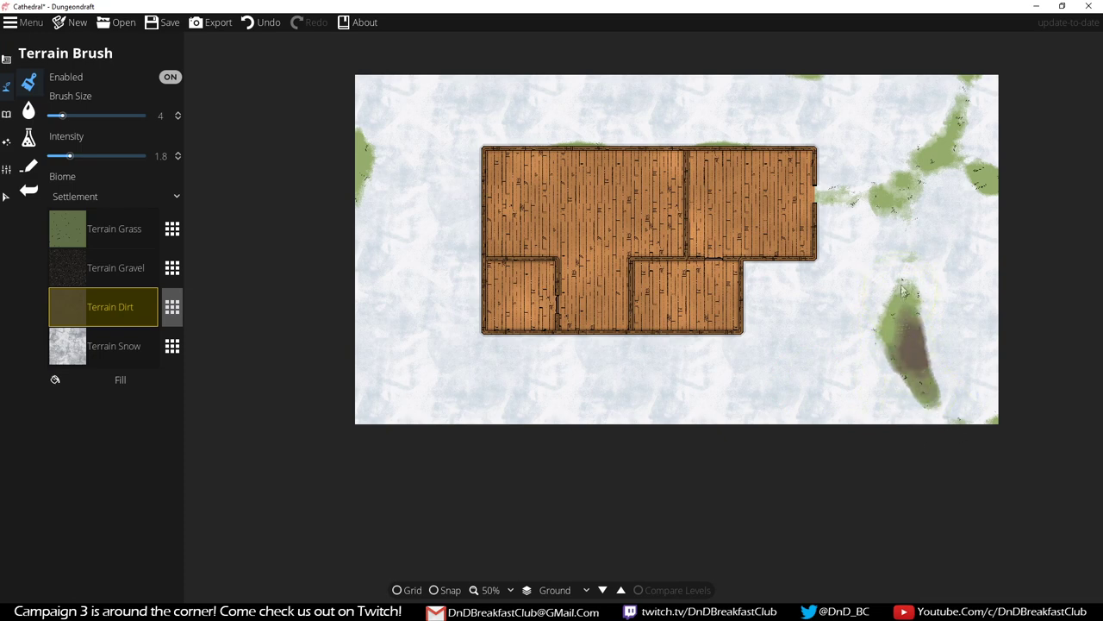
left_click_drag(903, 291, 942, 403)
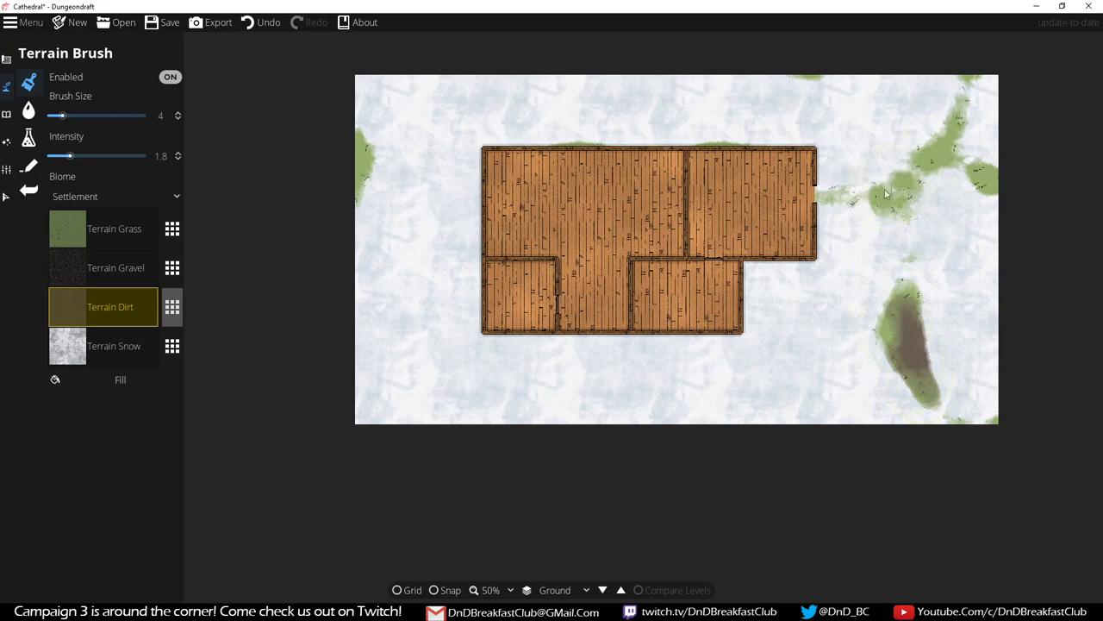
Step: Paint dirt over the upper-right grass junction up to the top edge, along the building's top wall, and at the left edge
mouse_move(886, 194)
left_mouse_down()
mouse_move(935, 175)
mouse_move(877, 221)
mouse_move(872, 212)
mouse_move(932, 164)
mouse_move(970, 76)
mouse_move(918, 168)
mouse_move(957, 136)
mouse_move(978, 71)
mouse_move(919, 167)
mouse_move(972, 61)
mouse_move(930, 160)
mouse_move(957, 155)
mouse_move(1006, 185)
mouse_move(940, 145)
mouse_move(960, 164)
left_mouse_up()
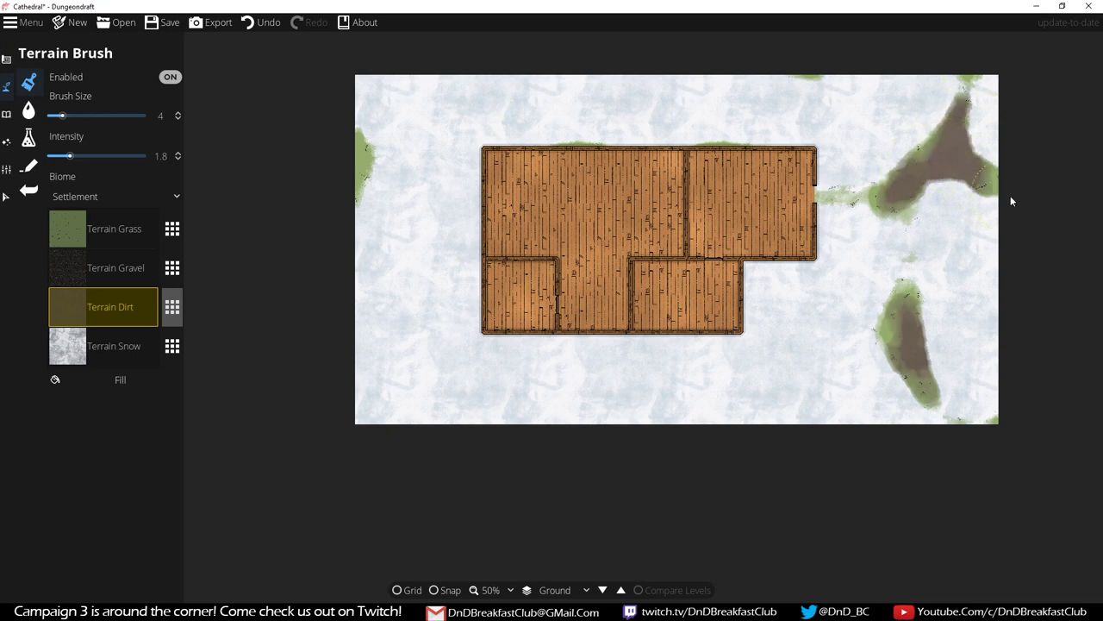
left_click_drag(960, 79, 949, 121)
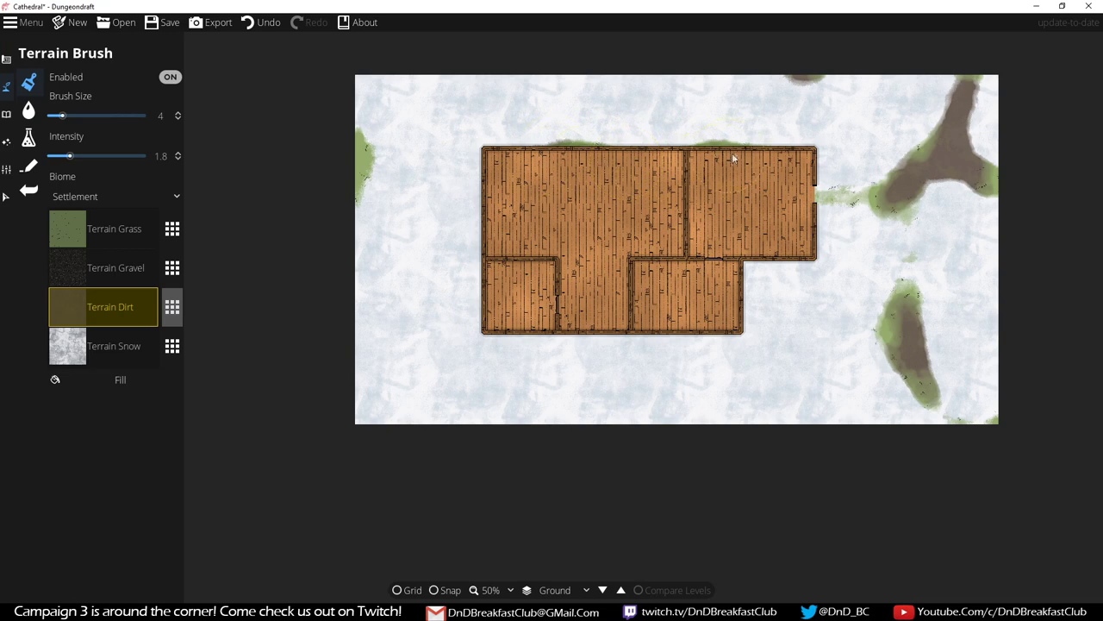
left_click_drag(732, 158, 702, 155)
mouse_move(363, 171)
left_mouse_down()
mouse_move(377, 128)
mouse_move(336, 227)
left_mouse_up()
Step: Darken the lower-right patch with dirt, then brush Terrain Snow over the right-hand dirt patches to mottle them
mouse_move(900, 321)
left_mouse_down()
mouse_move(908, 377)
mouse_move(994, 463)
mouse_move(894, 347)
left_mouse_up()
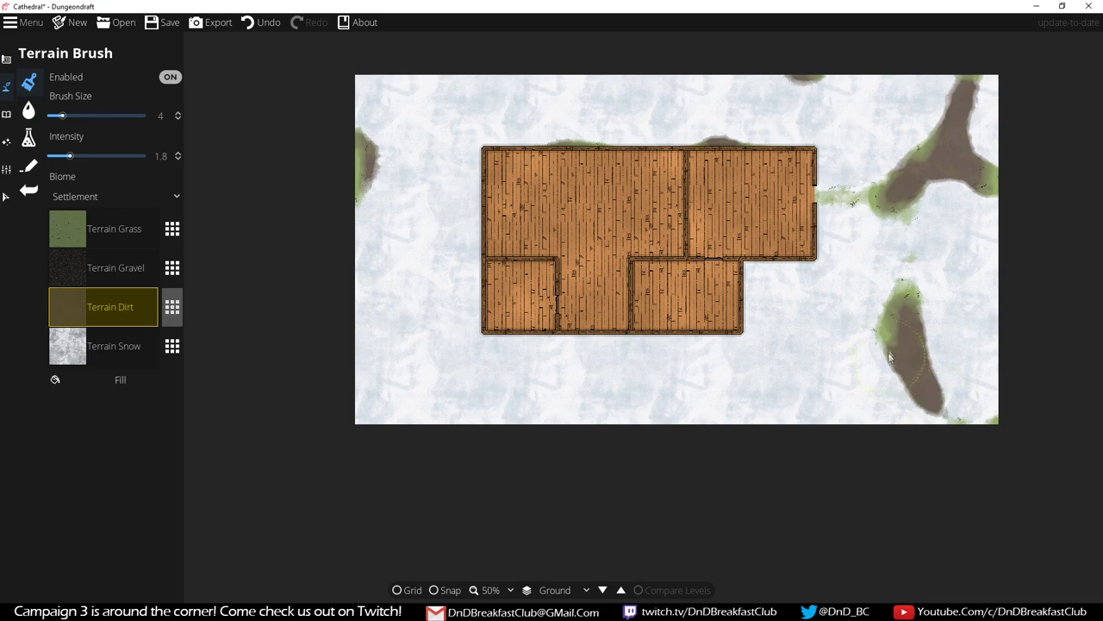
left_click(110, 349)
mouse_move(928, 421)
left_mouse_down()
mouse_move(896, 345)
mouse_move(935, 401)
mouse_move(923, 328)
mouse_move(972, 431)
mouse_move(915, 250)
left_mouse_up()
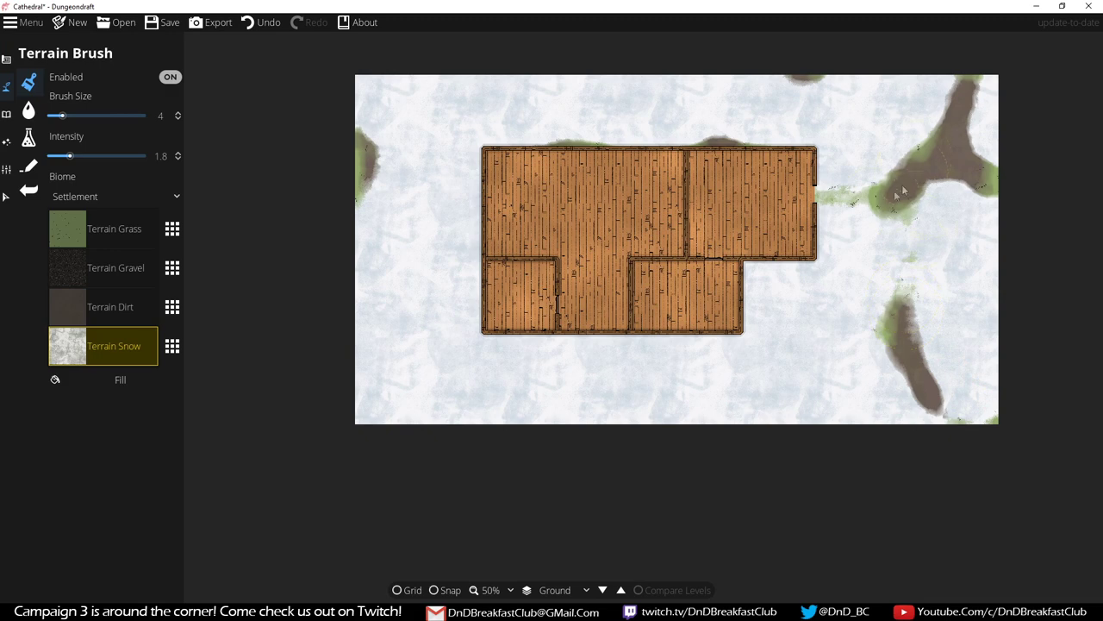
mouse_move(902, 192)
left_mouse_down()
mouse_move(955, 132)
mouse_move(939, 149)
mouse_move(916, 248)
mouse_move(978, 161)
mouse_move(965, 96)
mouse_move(978, 160)
mouse_move(907, 155)
mouse_move(941, 155)
mouse_move(970, 217)
mouse_move(983, 207)
mouse_move(942, 133)
mouse_move(977, 90)
mouse_move(988, 208)
mouse_move(982, 241)
mouse_move(985, 174)
mouse_move(958, 312)
mouse_move(896, 247)
mouse_move(860, 176)
mouse_move(896, 223)
mouse_move(903, 294)
mouse_move(932, 369)
mouse_move(869, 405)
mouse_move(881, 419)
mouse_move(907, 401)
mouse_move(986, 441)
mouse_move(975, 412)
mouse_move(893, 341)
mouse_move(837, 324)
mouse_move(754, 403)
left_mouse_up()
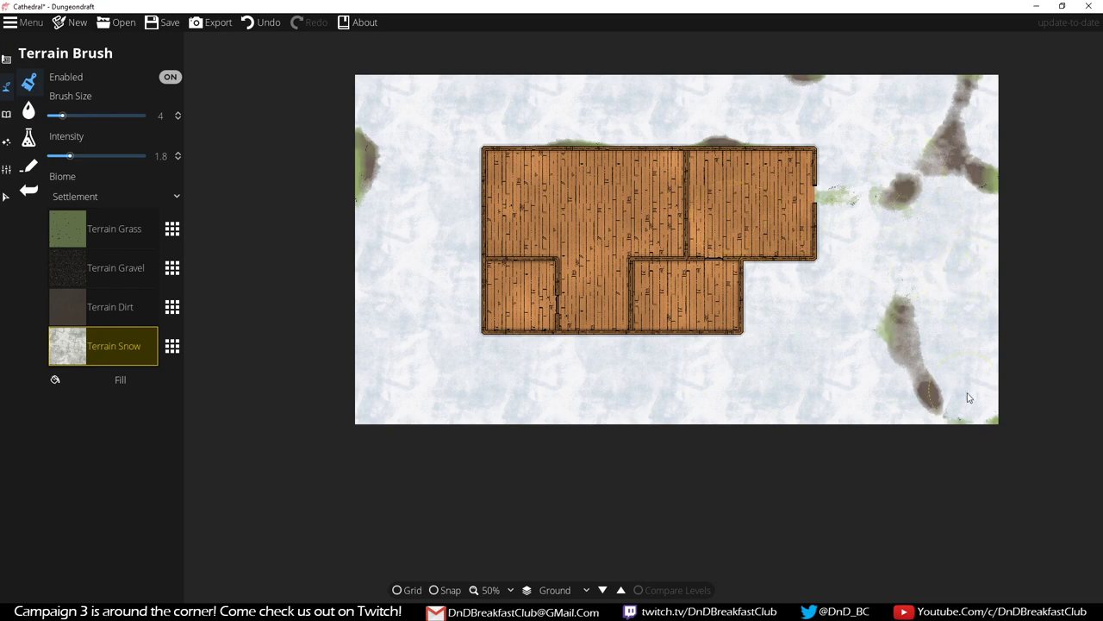
left_click_drag(993, 180, 959, 153)
Step: Keep the grass streak east of the building uncovered and darken that patch with dirt instead
left_click_drag(812, 204, 902, 201)
key("ctrl+z")
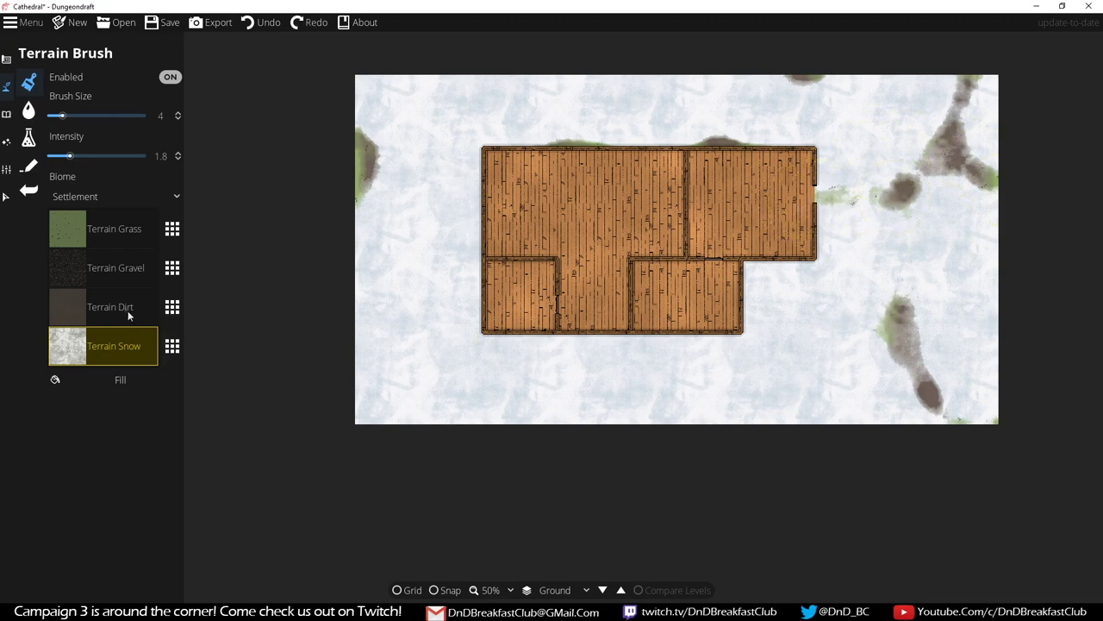
left_click(119, 310)
mouse_move(862, 200)
left_mouse_down()
mouse_move(757, 201)
mouse_move(884, 205)
mouse_move(856, 200)
left_mouse_up()
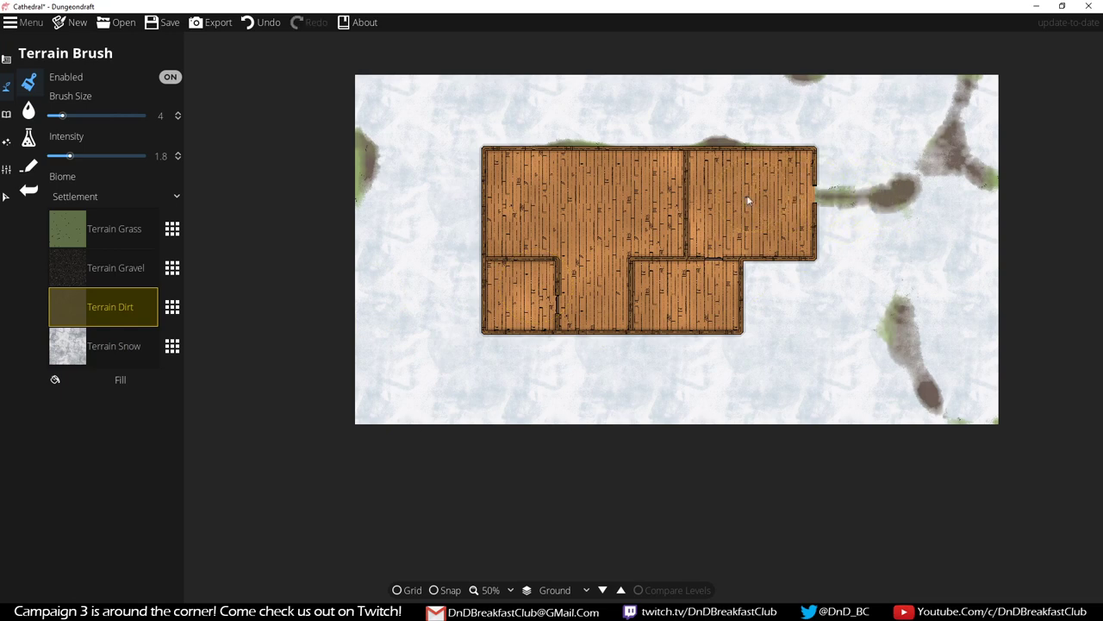
left_click(110, 346)
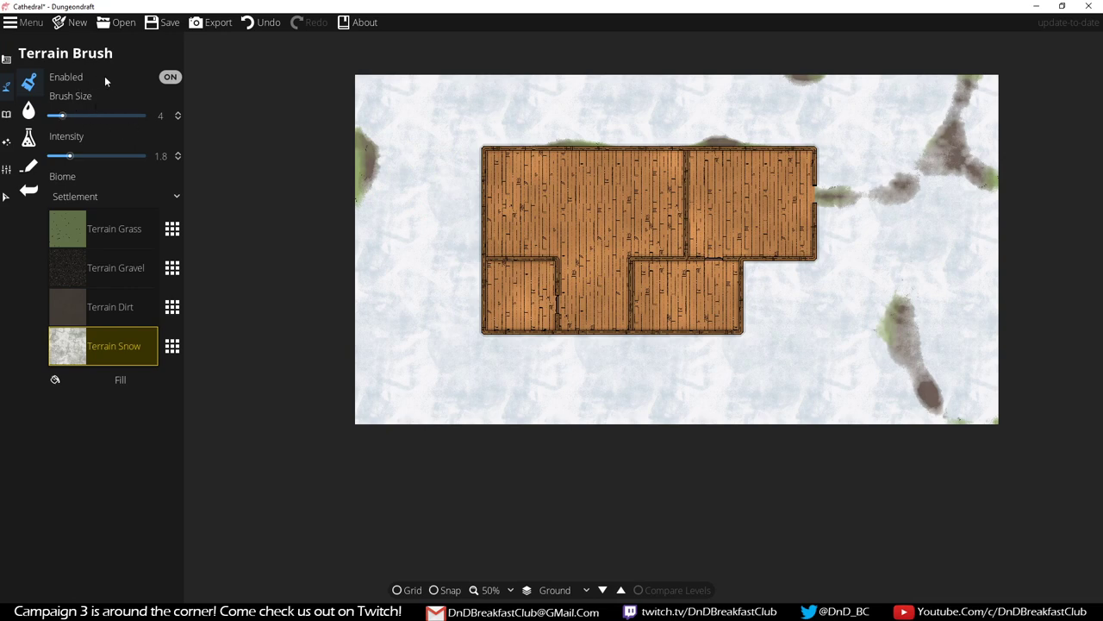
left_click(28, 110)
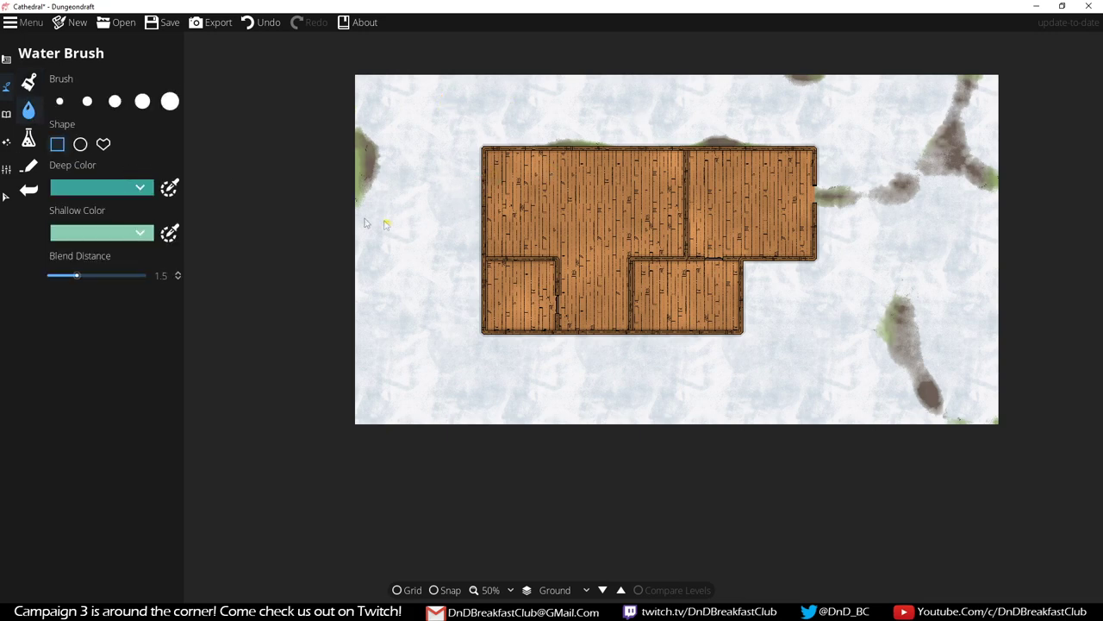
Step: Select the Material Brush with the grey stone material at the largest brush size
left_click(33, 140)
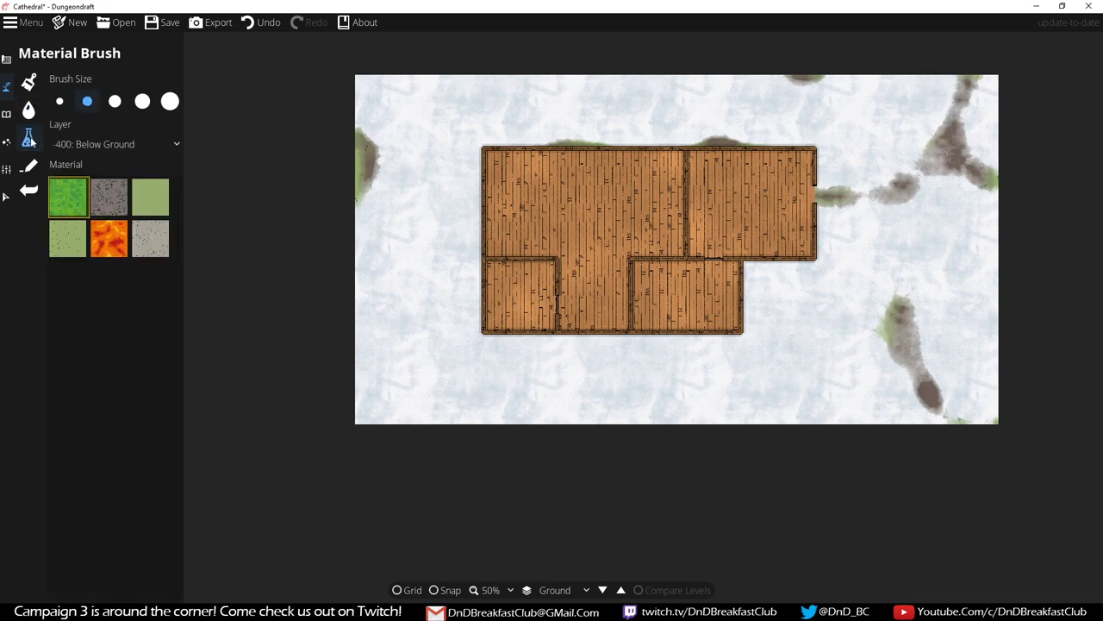
left_click(111, 202)
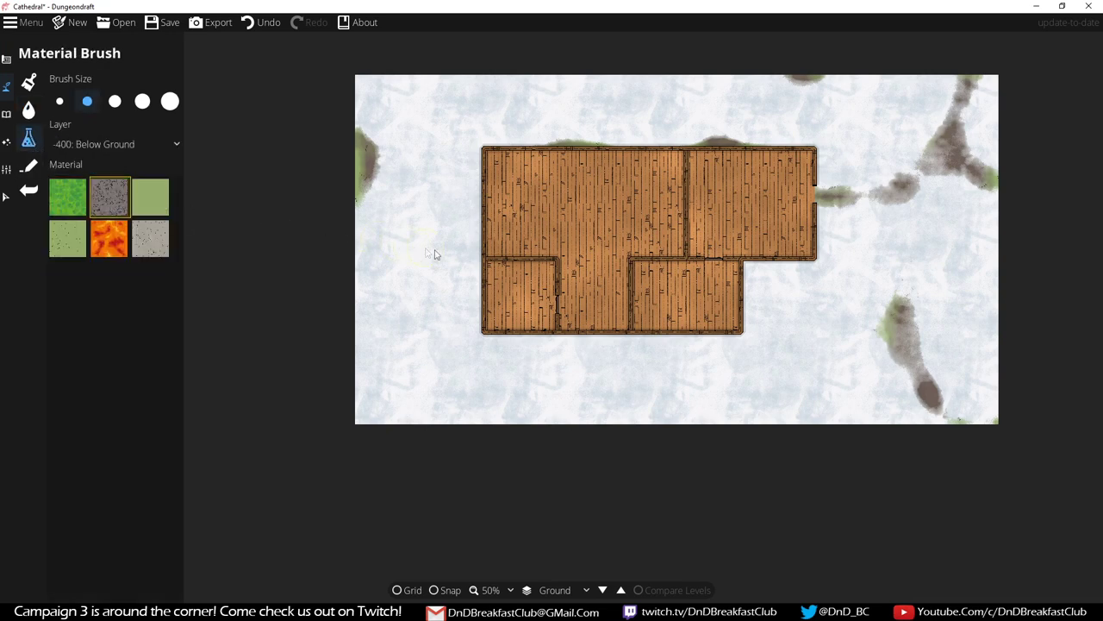
scroll(466, 265, "up", 3)
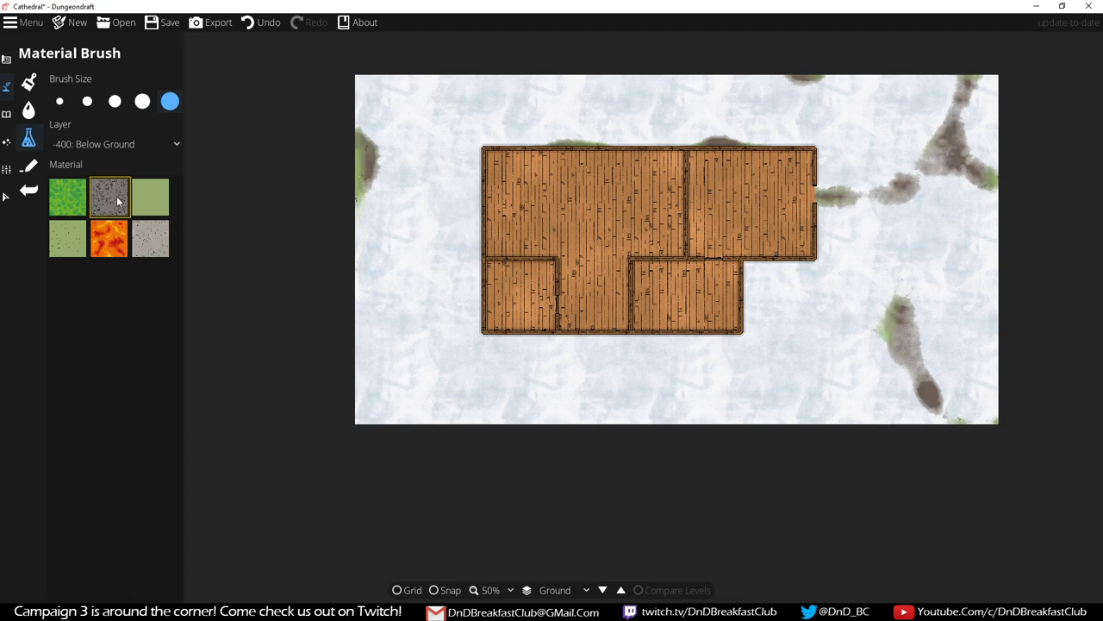
Step: Turn on the grid, shrink the brush to its smallest size, and paint the path's south stretch below the building
left_click_drag(512, 359, 604, 366)
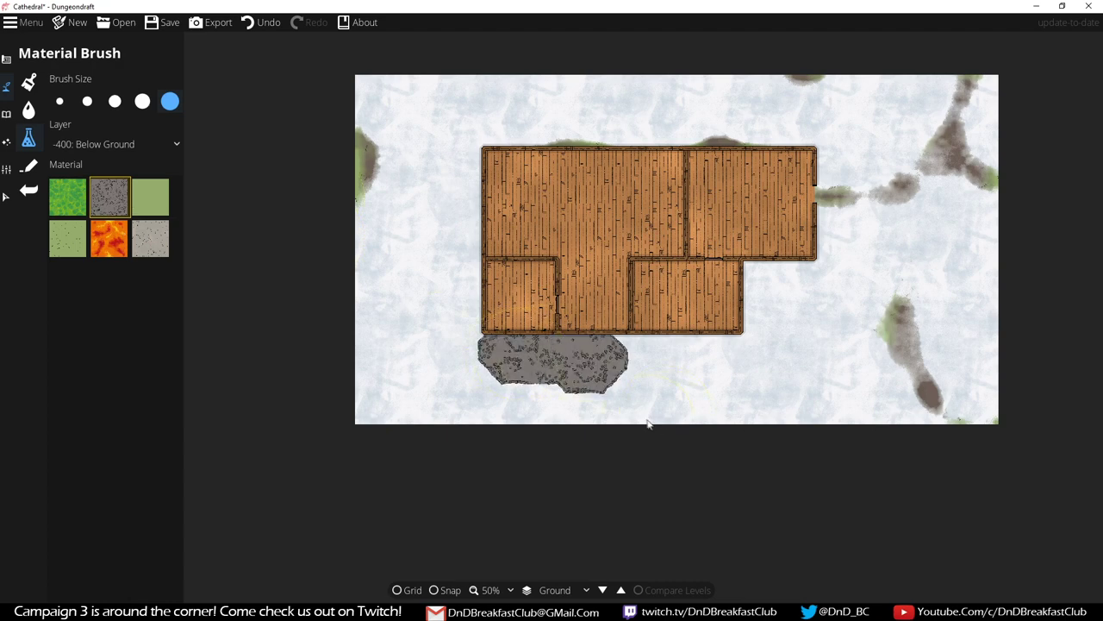
key("ctrl+z")
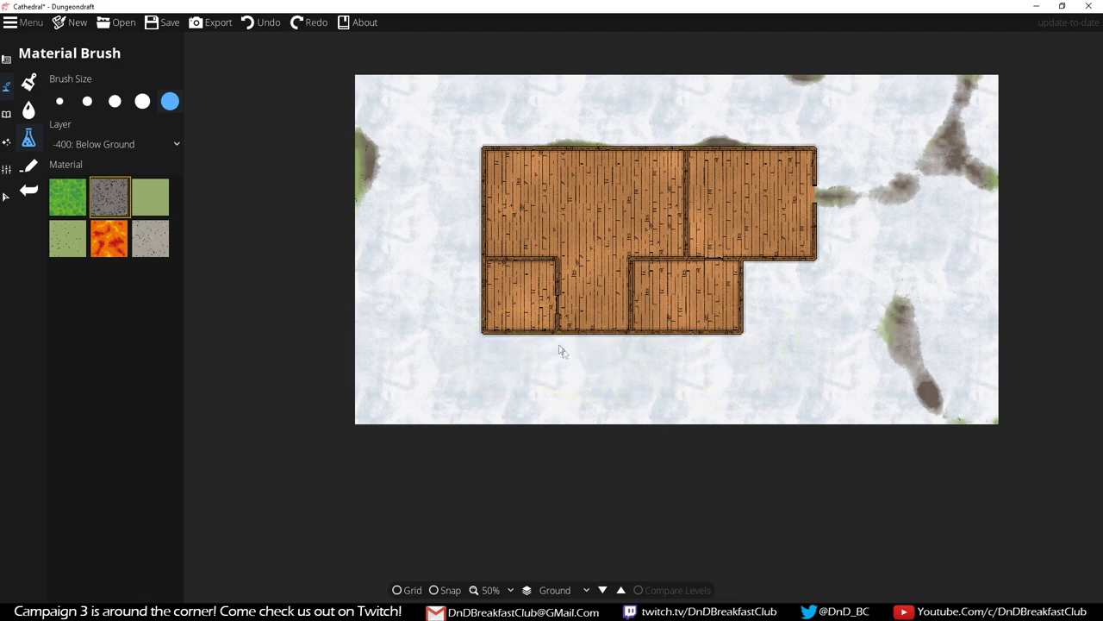
key("bracketleft")
key("bracketleft")
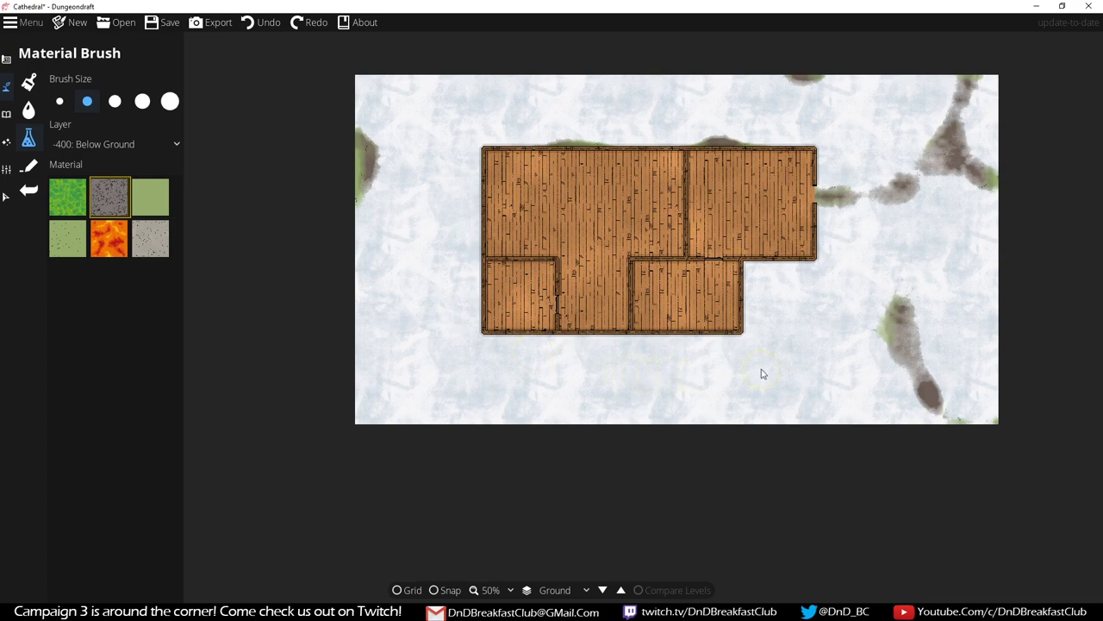
key("g")
scroll(761, 374, "up", 1)
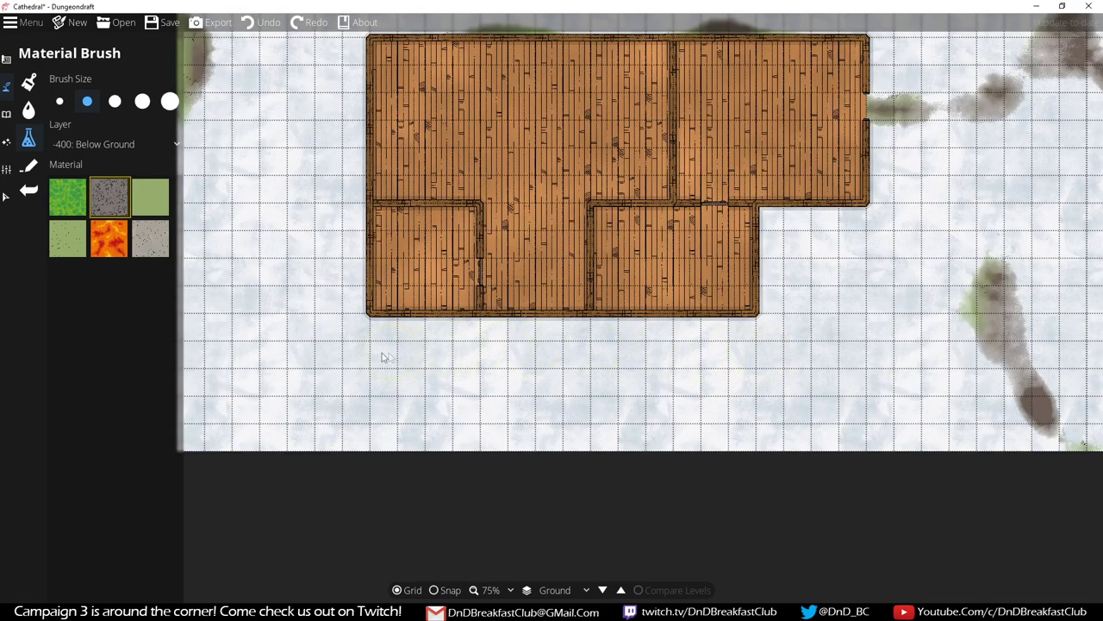
left_click_drag(364, 362, 512, 365)
key("ctrl+z")
key("bracketleft")
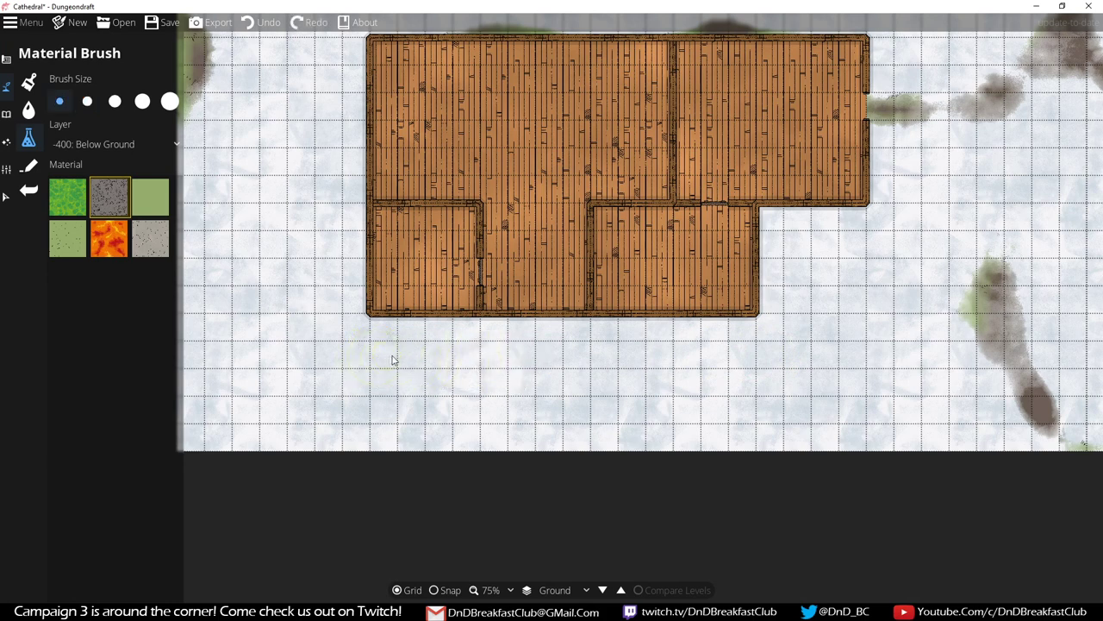
left_click_drag(392, 360, 891, 355)
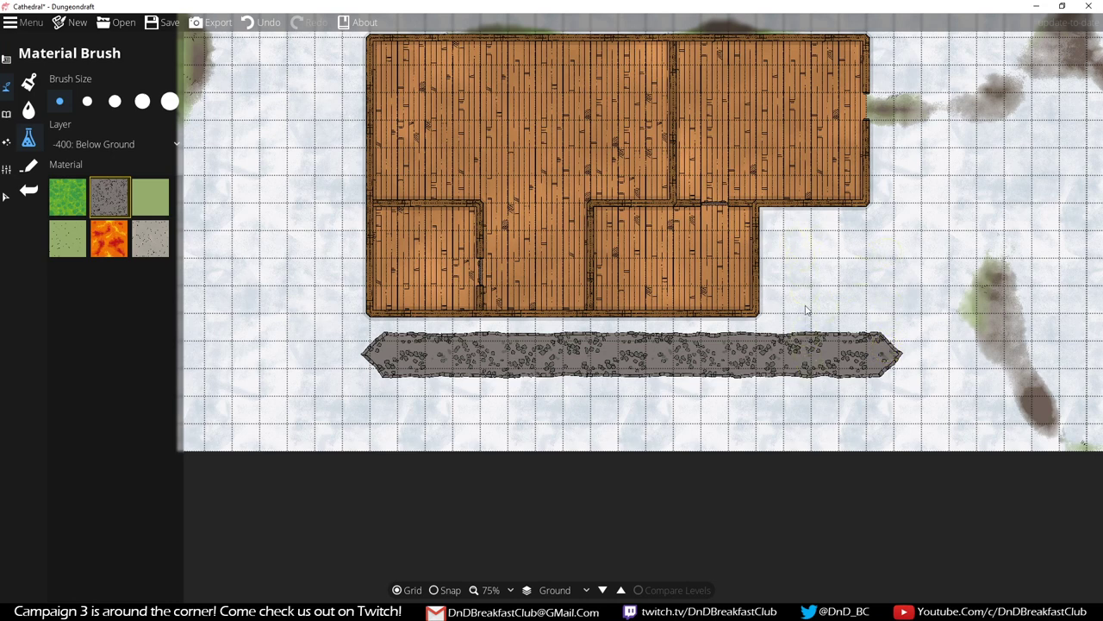
Step: Run the stone path up the building's east side, across the top, and down the west side
mouse_move(795, 344)
left_mouse_down()
mouse_move(805, 313)
mouse_move(845, 271)
mouse_move(901, 246)
left_mouse_up()
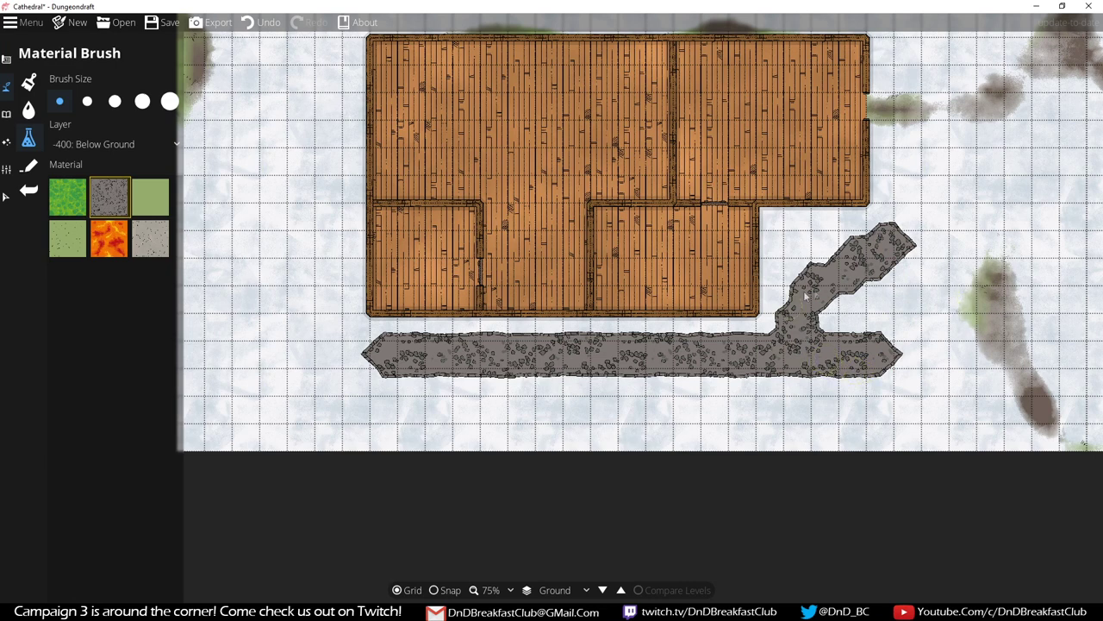
key("ctrl+z")
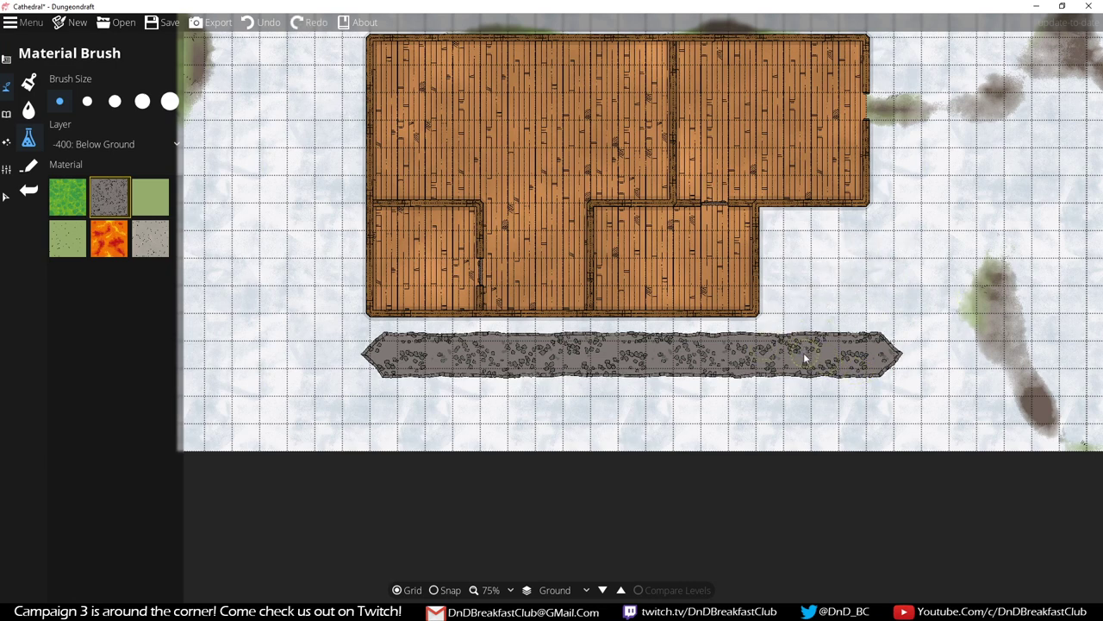
mouse_move(800, 354)
left_mouse_down()
mouse_move(798, 247)
mouse_move(915, 247)
mouse_move(912, 143)
left_mouse_up()
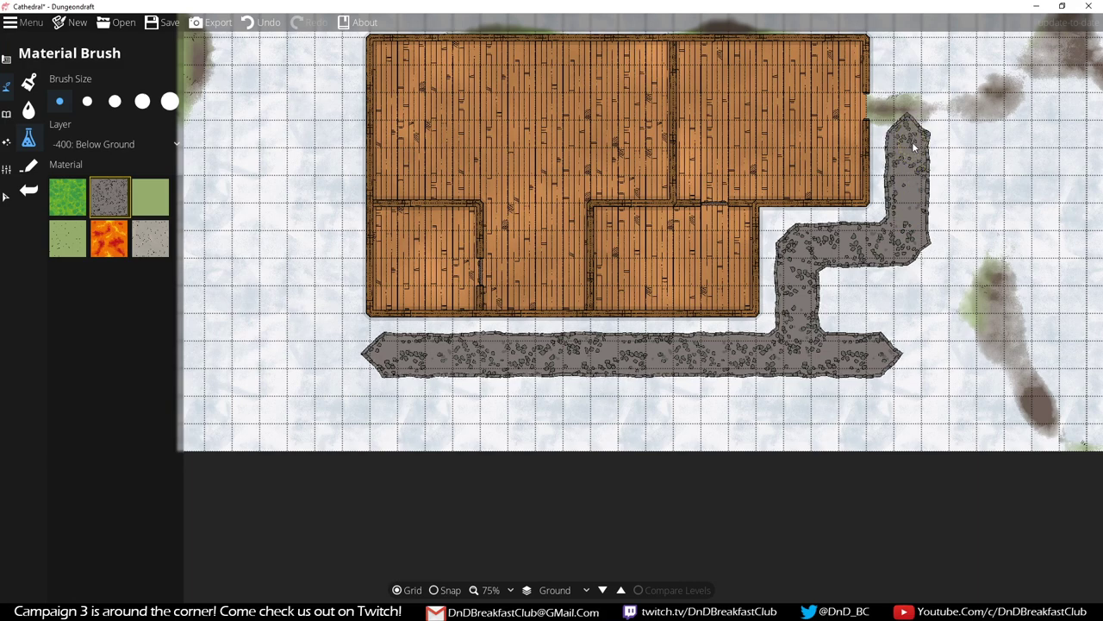
key("Up")
mouse_move(905, 213)
left_mouse_down()
mouse_move(897, 104)
mouse_move(293, 113)
left_mouse_up()
key("Left")
mouse_move(543, 98)
left_mouse_down()
mouse_move(545, 423)
mouse_move(523, 444)
mouse_move(536, 461)
mouse_move(584, 442)
mouse_move(563, 444)
mouse_move(575, 448)
left_mouse_up()
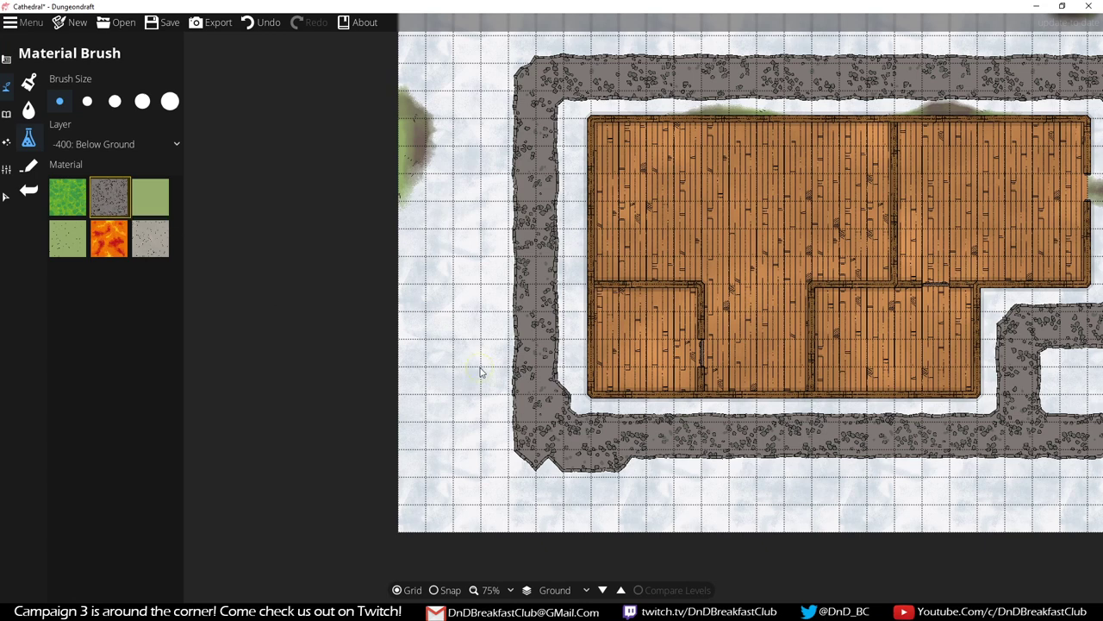
Step: Touch up the path's south stretch and fill the gap at its inner bottom-left corner
mouse_move(635, 475)
left_mouse_down()
mouse_move(624, 420)
mouse_move(626, 477)
mouse_move(649, 480)
mouse_move(509, 478)
left_mouse_up()
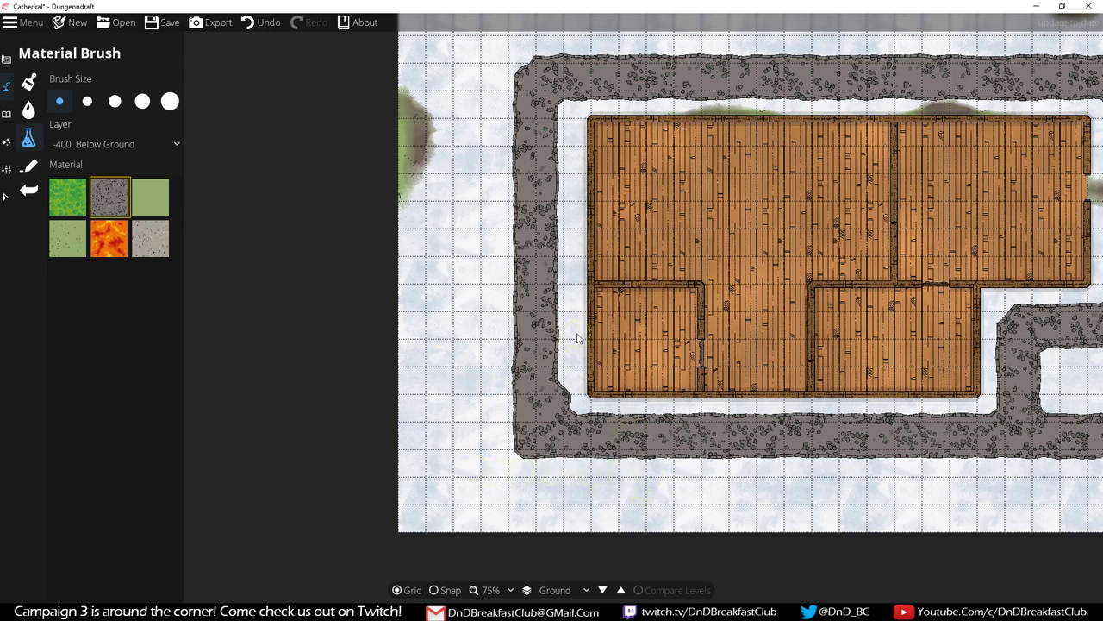
left_click_drag(570, 383, 572, 411)
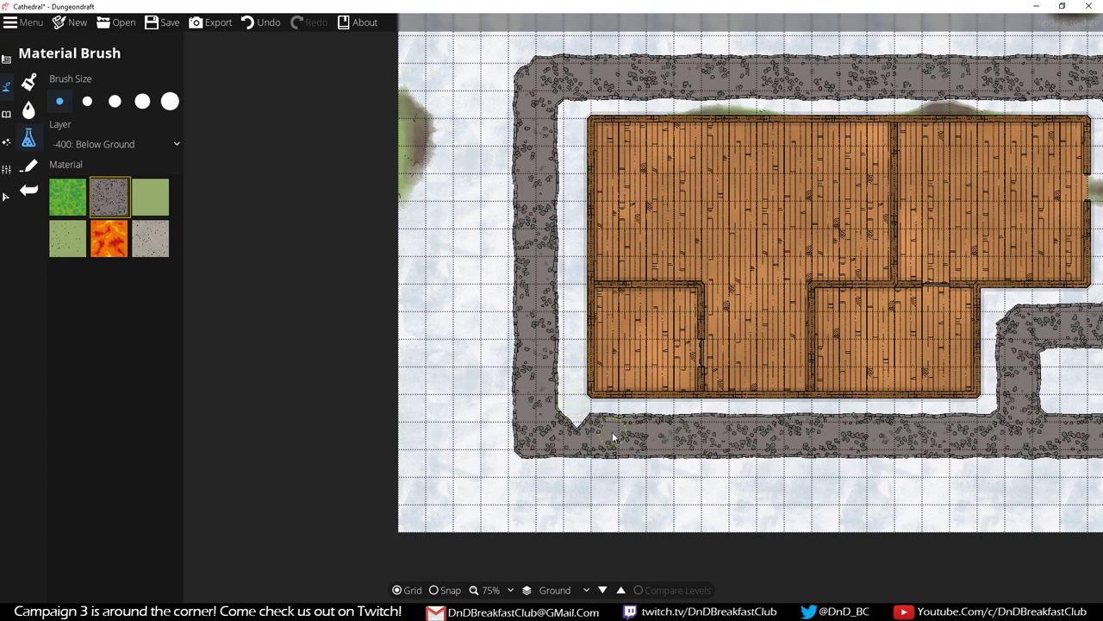
left_click_drag(620, 440, 547, 430)
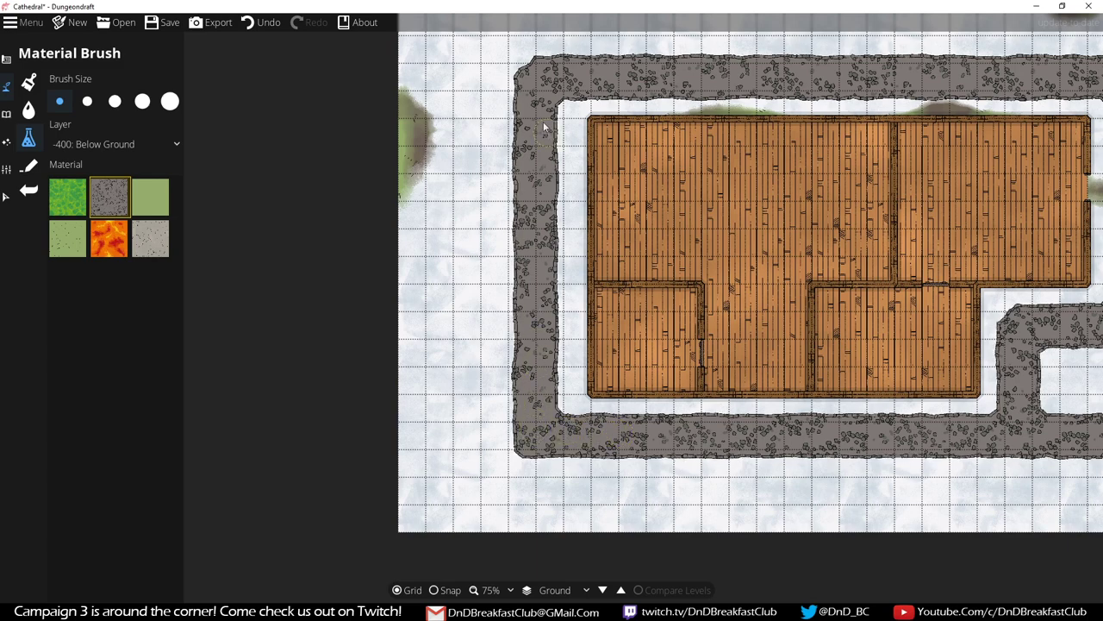
left_click(527, 71)
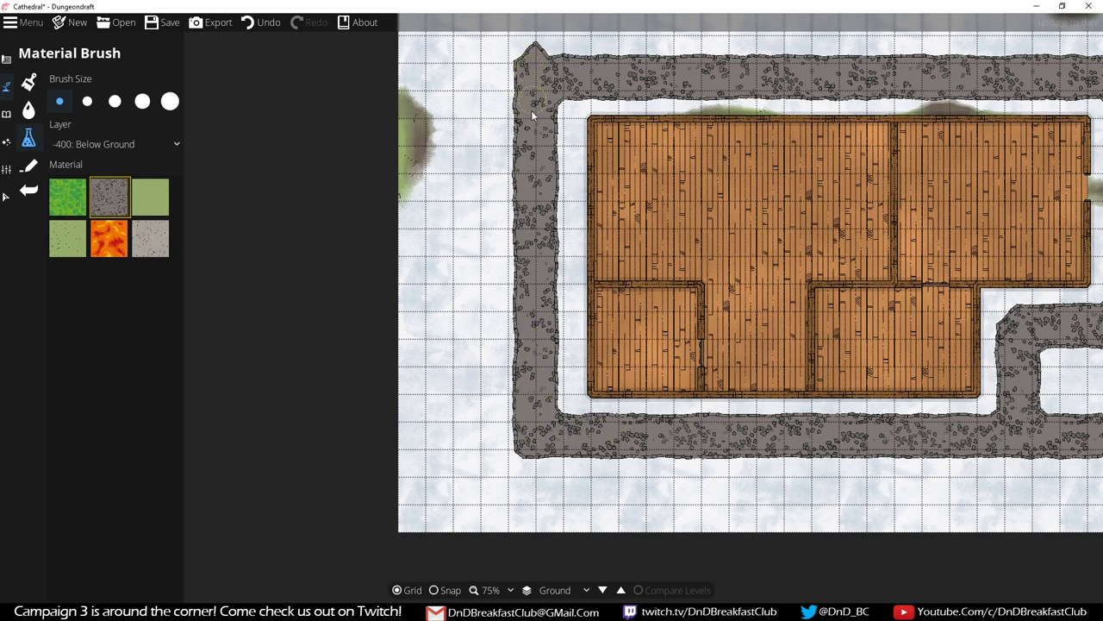
key("Up")
Step: Remove the pointed top-left corner and join the path's two east stretches into a loop
key("ctrl+z")
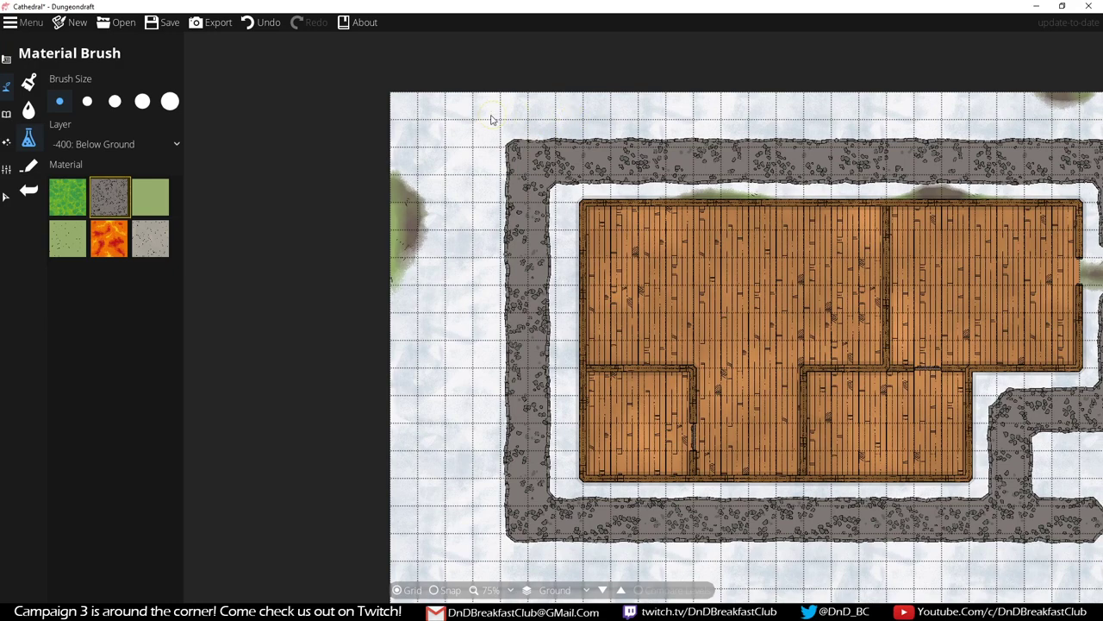
scroll(711, 259, "down", 2)
scroll(862, 274, "up", 2)
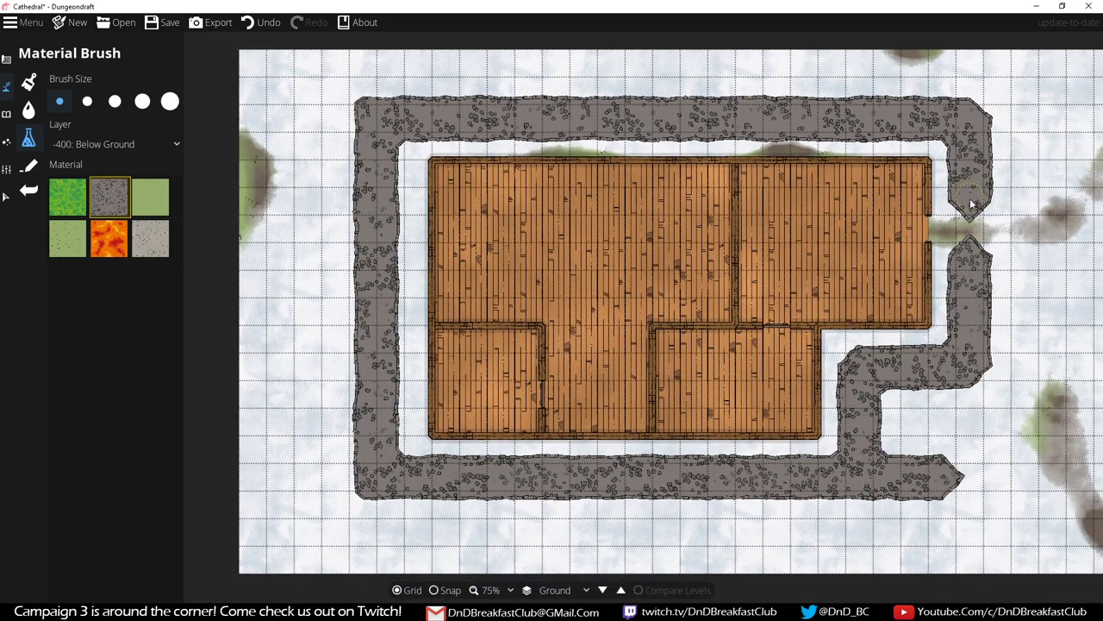
mouse_move(971, 209)
left_mouse_down()
mouse_move(976, 387)
mouse_move(975, 347)
mouse_move(971, 400)
left_mouse_up()
key("ctrl+z")
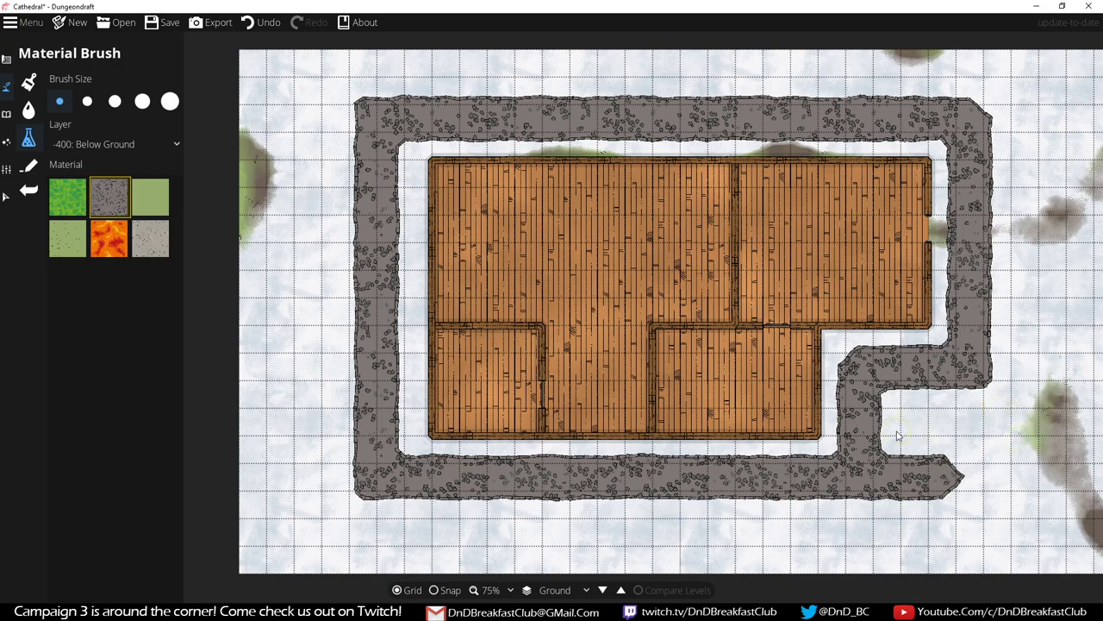
Step: Remove the pointed tip at the path's south end and link the path to the building's east wall
left_click_drag(899, 433, 906, 523)
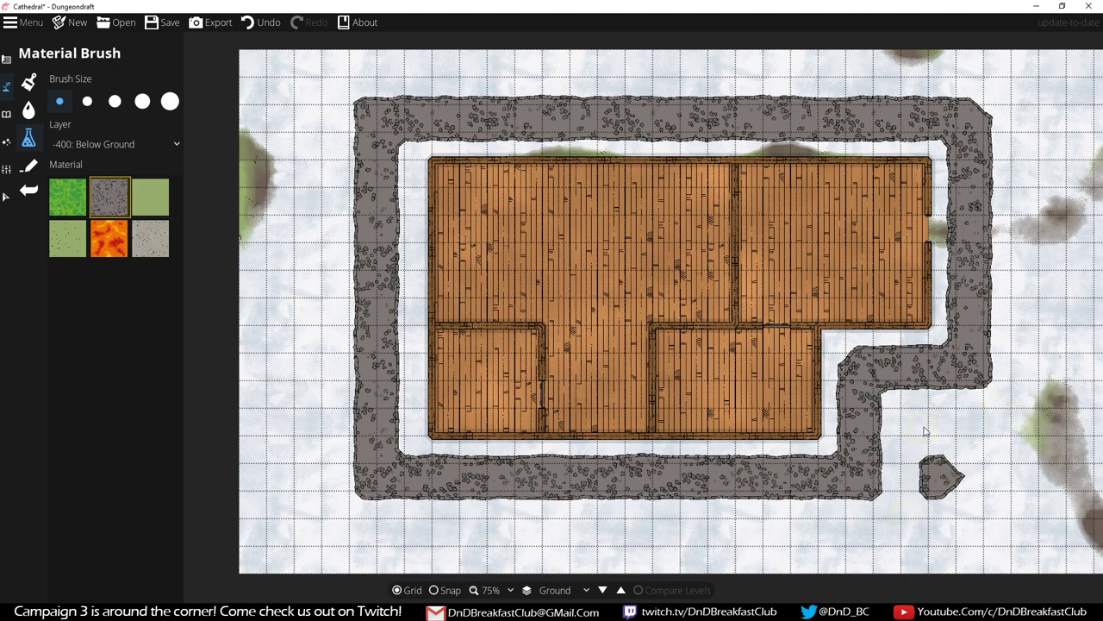
key("ctrl+z")
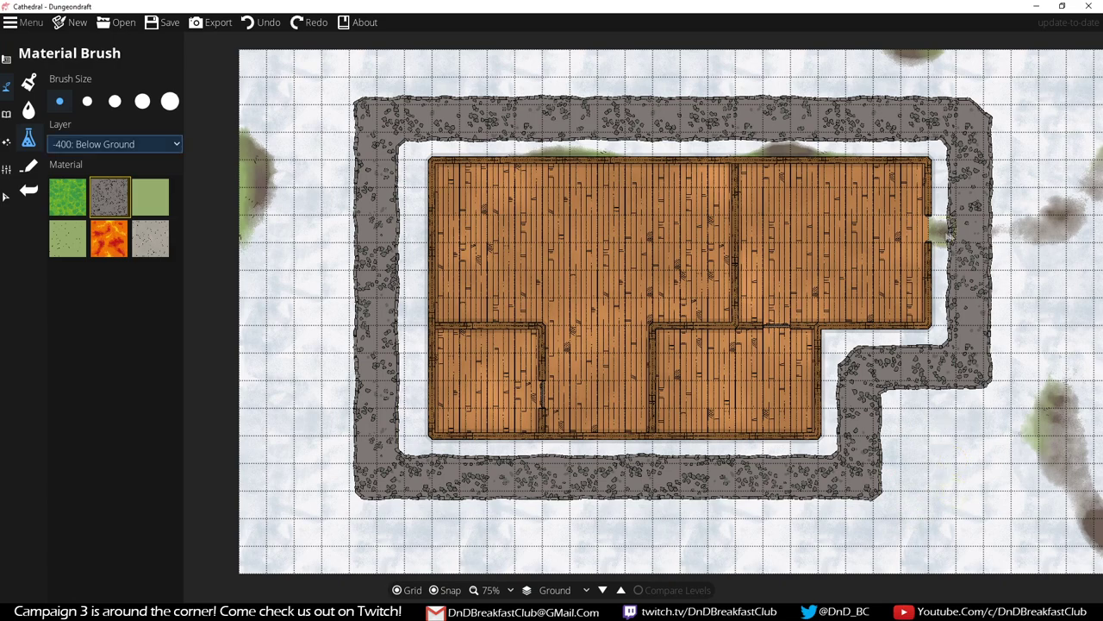
mouse_move(949, 236)
left_mouse_down()
mouse_move(941, 219)
mouse_move(938, 243)
mouse_move(920, 229)
mouse_move(910, 239)
left_mouse_up()
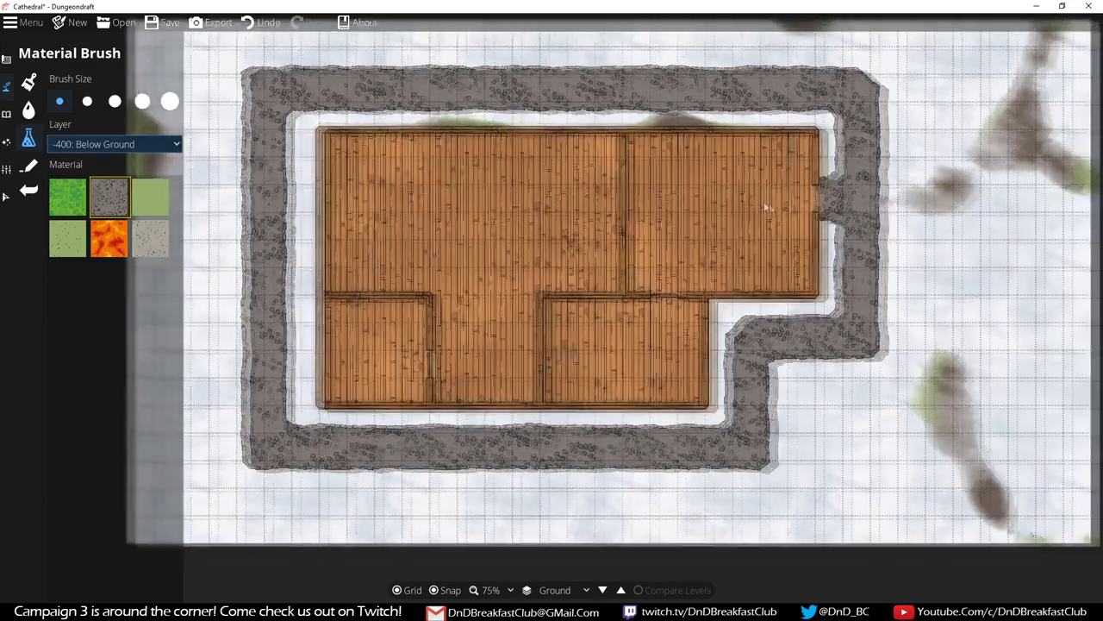
left_click_drag(768, 206, 825, 214)
scroll(821, 210, "down", 2)
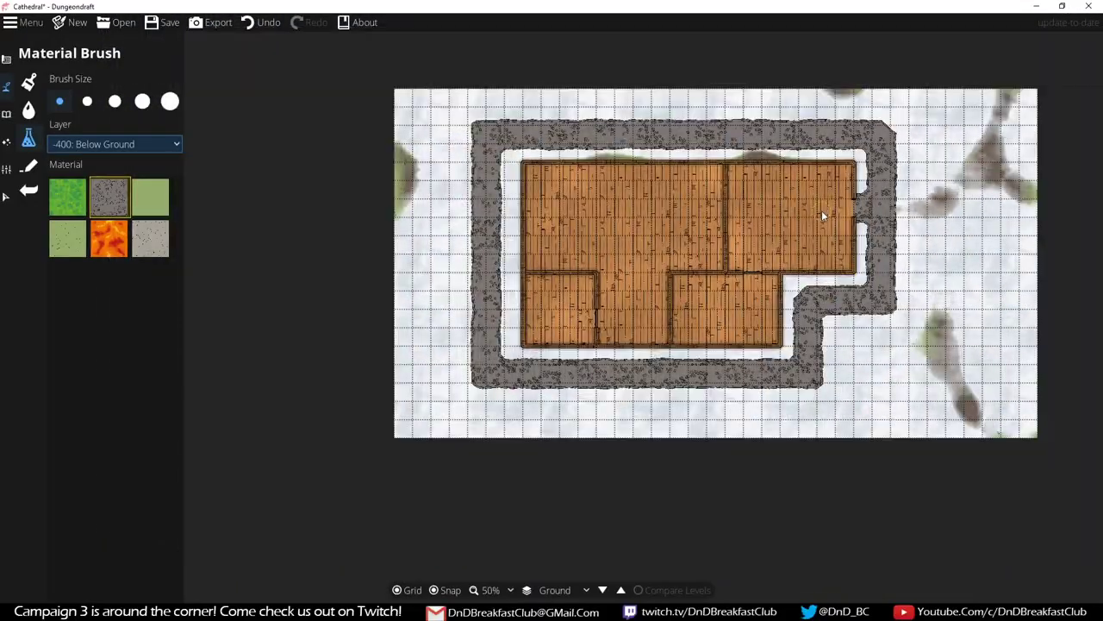
scroll(822, 211, "up", 1)
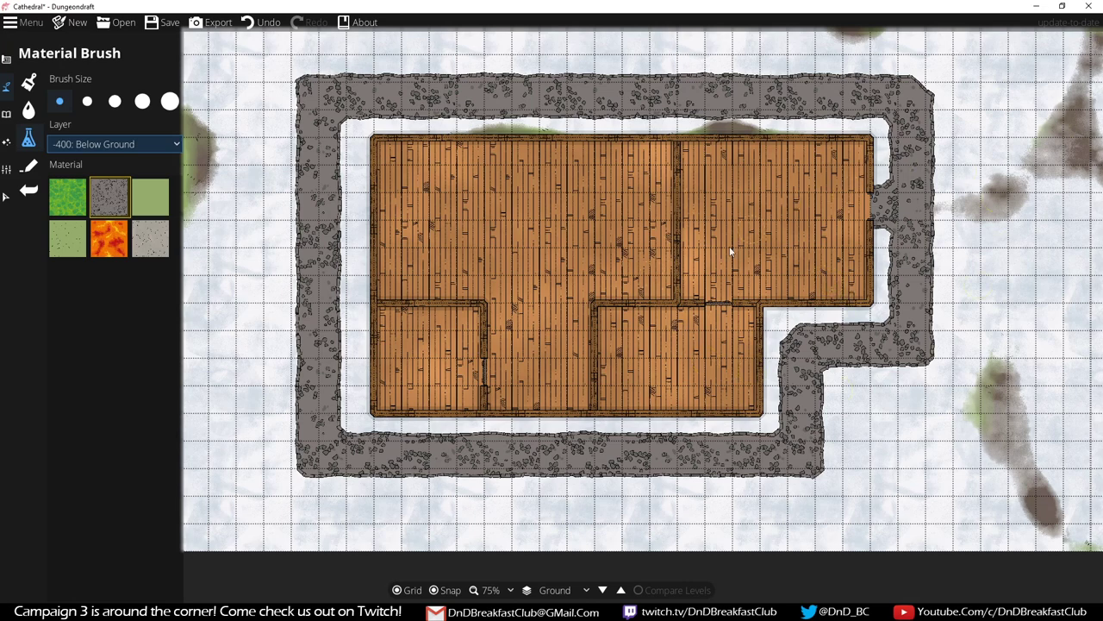
left_click_drag(544, 263, 572, 263)
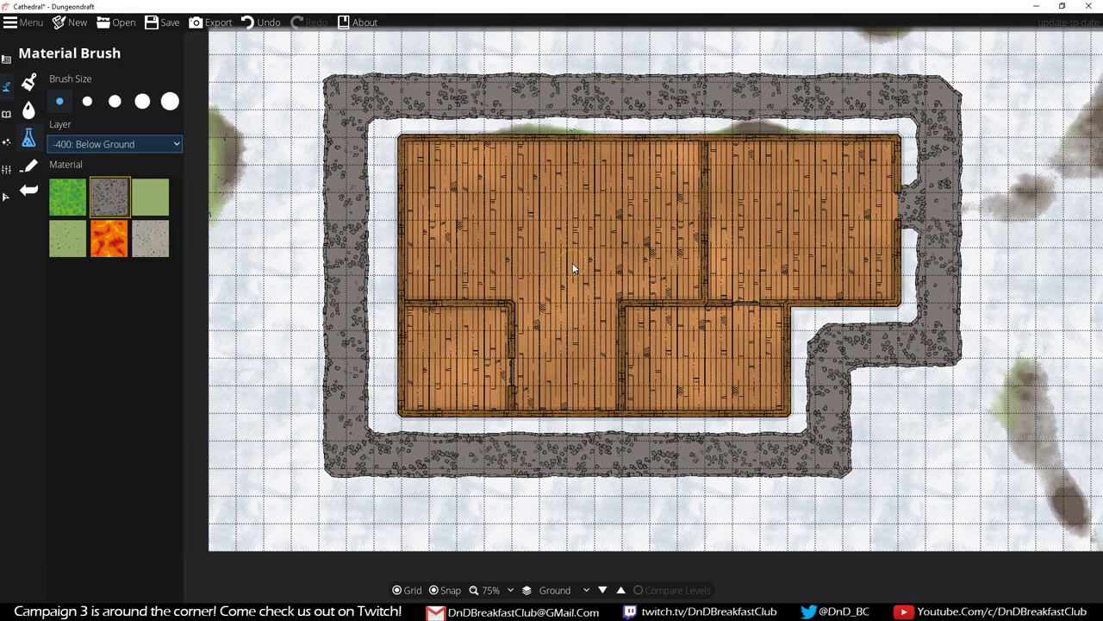